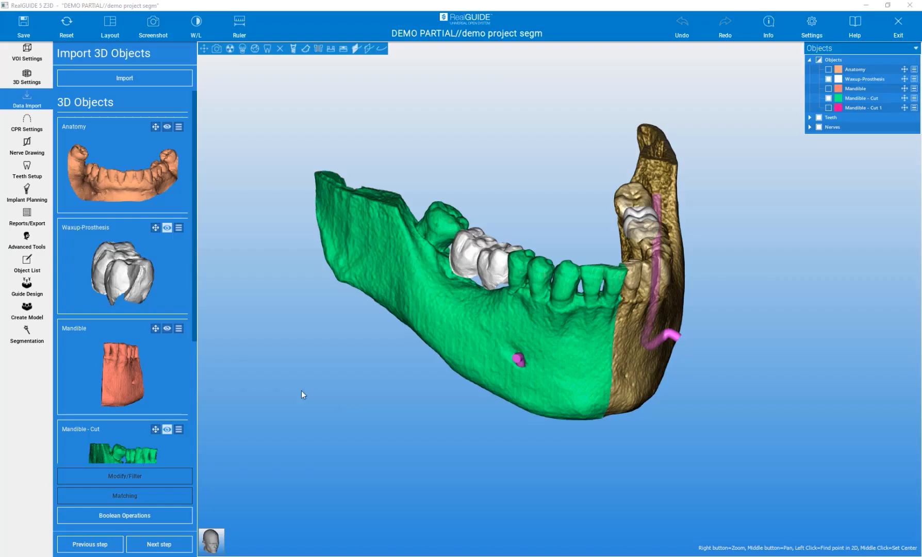
# - Open tooth segmentation and centre the slice views on the rearmost premolar on the right side of the mandible
pyautogui.click(23, 336)
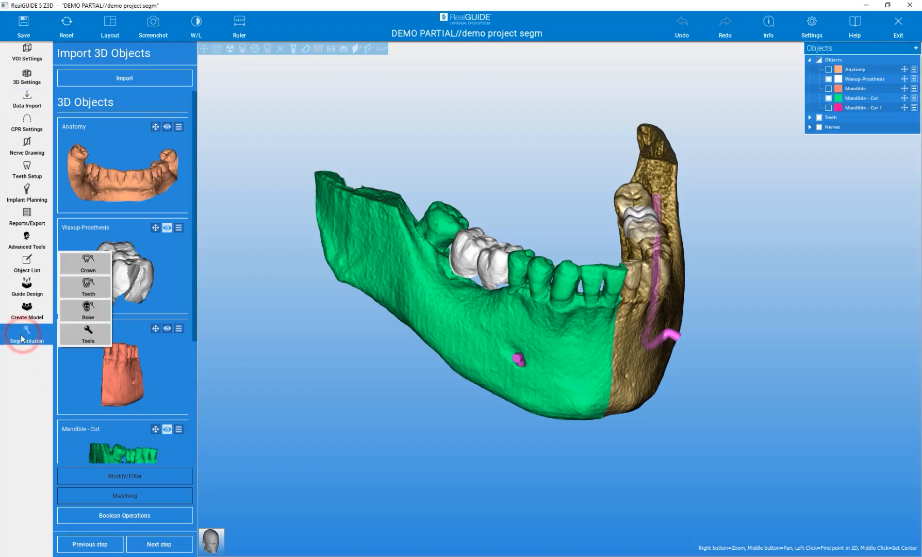
pyautogui.click(83, 288)
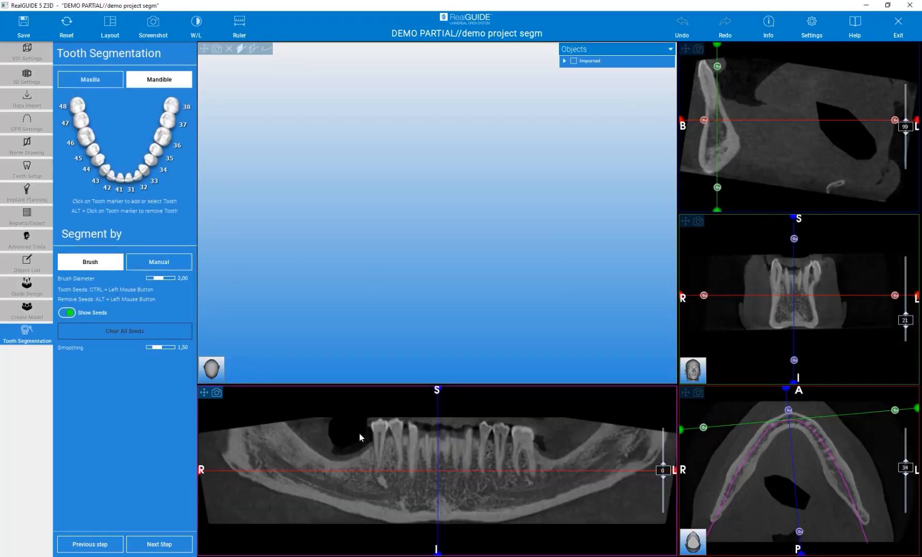
pyautogui.click(382, 442)
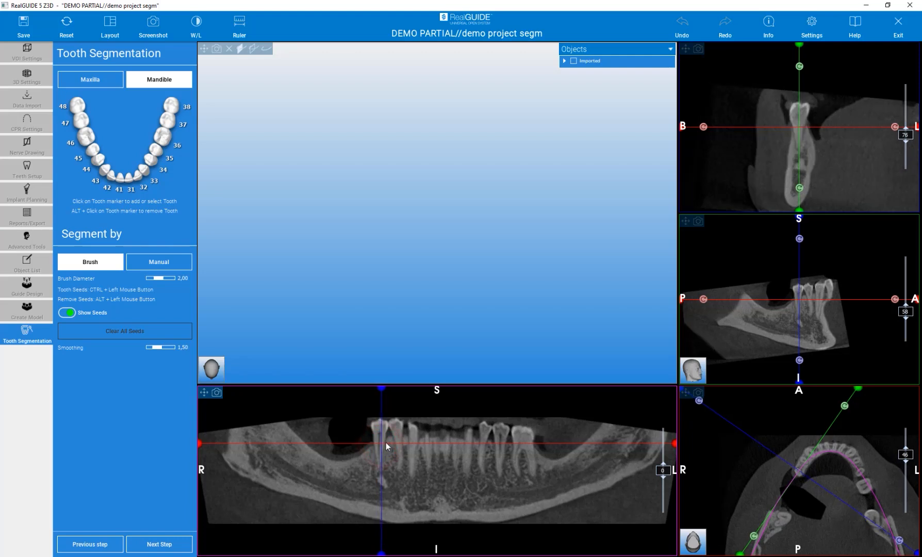
pyautogui.moveTo(381, 438); pyautogui.dragTo(378, 439)
pyautogui.moveTo(378, 439); pyautogui.dragTo(376, 346, button='right')
pyautogui.moveTo(417, 457); pyautogui.dragTo(413, 418, button='right')
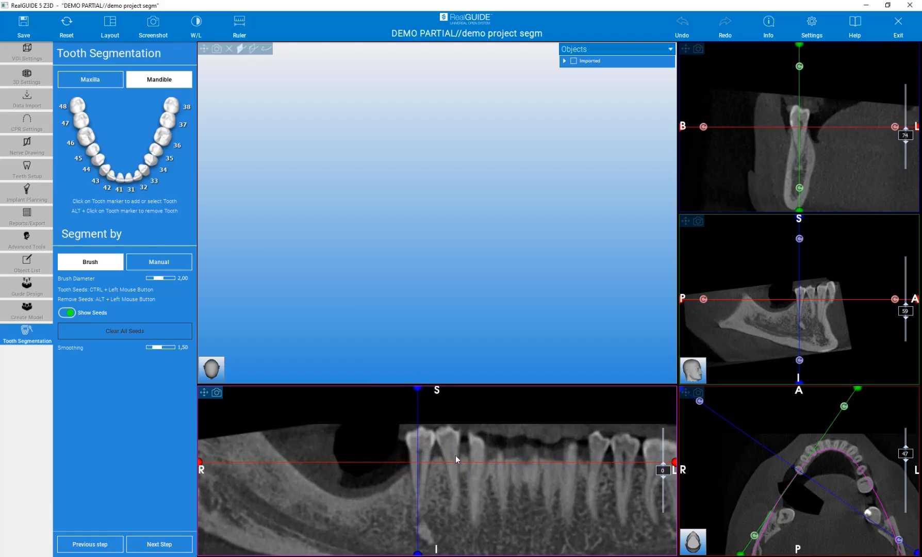
pyautogui.moveTo(799, 130)
pyautogui.mouseDown(button='right')
pyautogui.moveTo(799, 27)
pyautogui.moveTo(803, 119)
pyautogui.mouseUp(button='right')
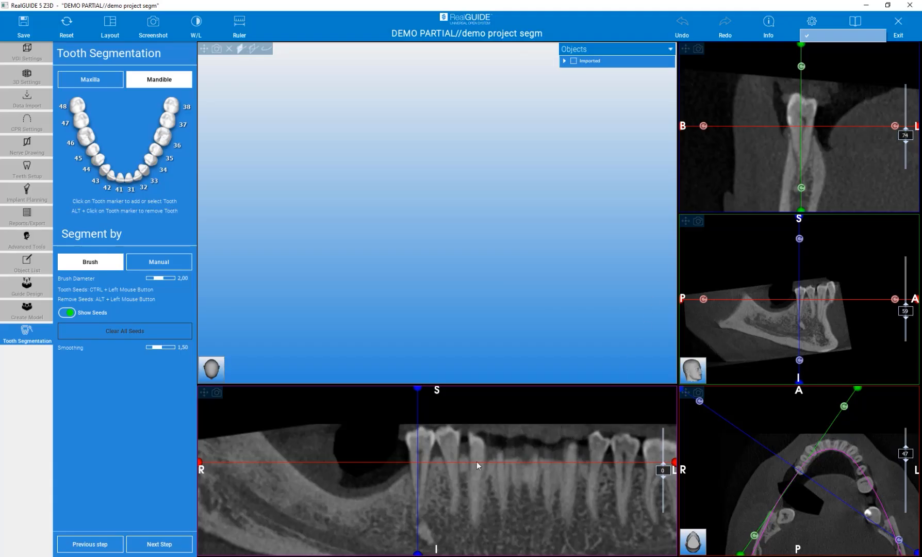
# - Segment mandibular tooth 45 with the brush by outlining its crown and root in the cross-section
pyautogui.click(92, 151)
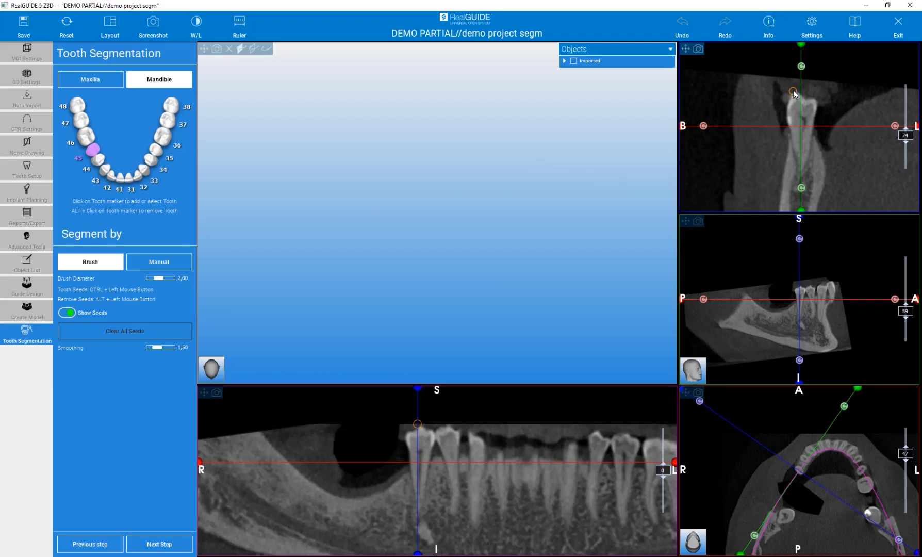
pyautogui.moveTo(793, 93)
pyautogui.keyDown('ctrl'); pyautogui.mouseDown()
pyautogui.moveTo(787, 85)
pyautogui.moveTo(784, 110)
pyautogui.moveTo(799, 177)
pyautogui.moveTo(818, 114)
pyautogui.moveTo(816, 99)
pyautogui.moveTo(796, 90)
pyautogui.mouseUp(); pyautogui.keyUp('ctrl')
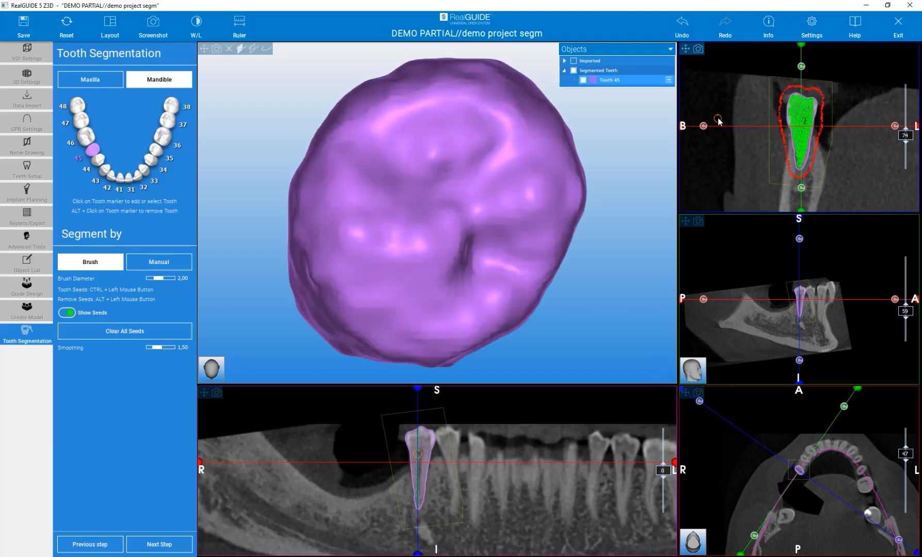
pyautogui.scroll(-5, 546, 207)
pyautogui.moveTo(555, 295); pyautogui.dragTo(473, 191)
pyautogui.scroll(-3, 513, 275)
pyautogui.moveTo(513, 276)
pyautogui.mouseDown()
pyautogui.moveTo(663, 269)
pyautogui.moveTo(500, 265)
pyautogui.mouseUp()
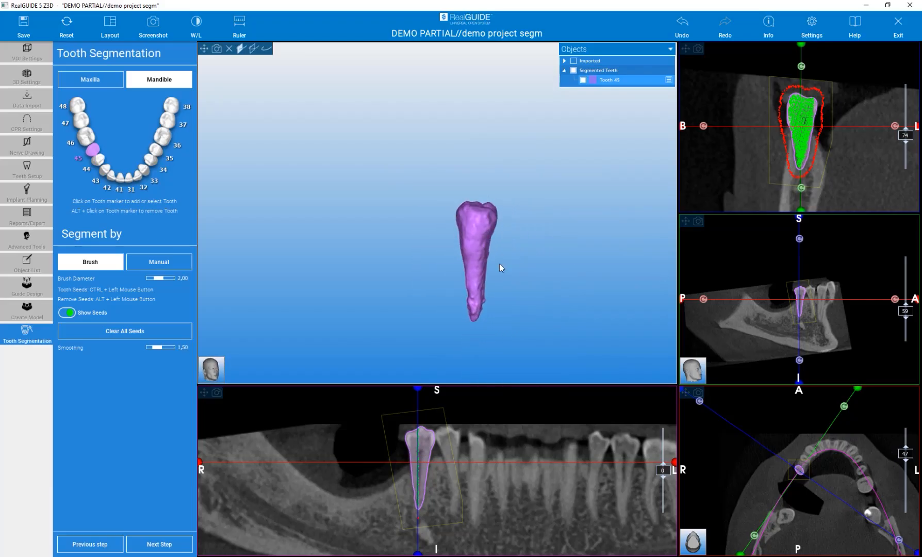
# - Centre the slices on the neighbouring premolar and brush-segment it as tooth 44 in the cross-section
pyautogui.click(452, 474)
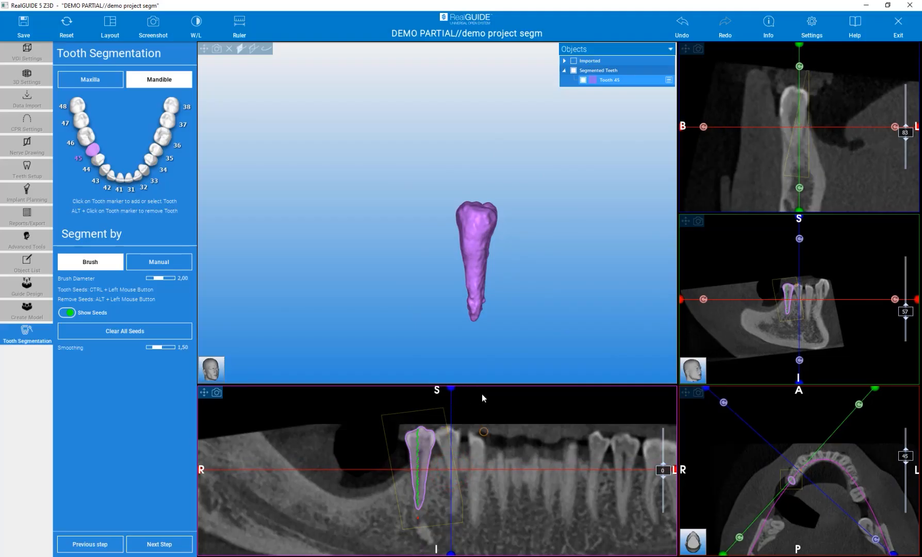
pyautogui.click(96, 159)
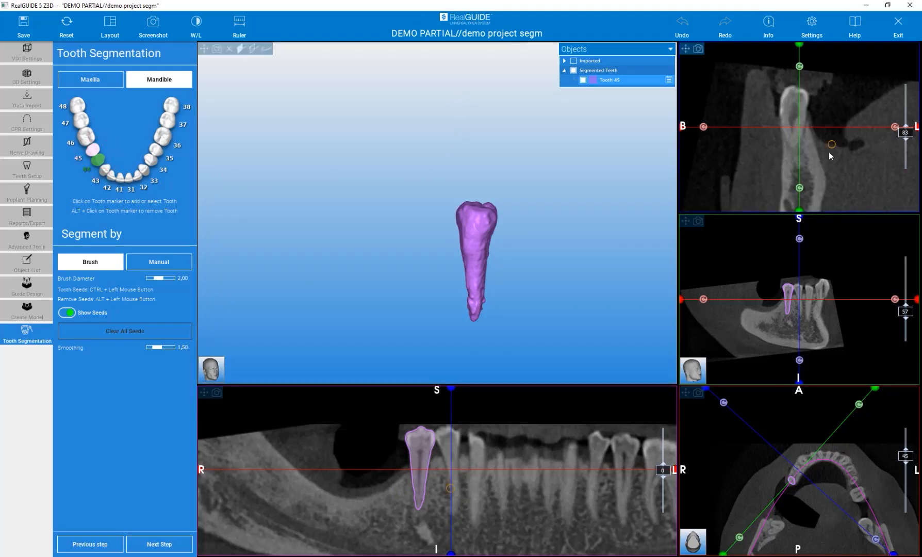
pyautogui.moveTo(794, 88)
pyautogui.keyDown('ctrl'); pyautogui.mouseDown()
pyautogui.moveTo(779, 104)
pyautogui.moveTo(792, 160)
pyautogui.moveTo(808, 109)
pyautogui.moveTo(797, 85)
pyautogui.mouseUp(); pyautogui.keyUp('ctrl')
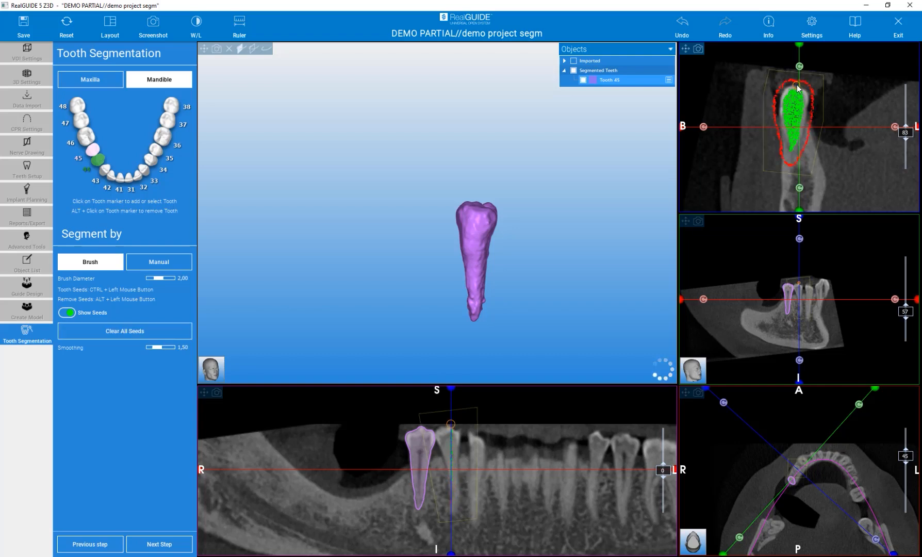
pyautogui.moveTo(566, 206)
pyautogui.mouseDown()
pyautogui.moveTo(656, 206)
pyautogui.moveTo(612, 212)
pyautogui.mouseUp()
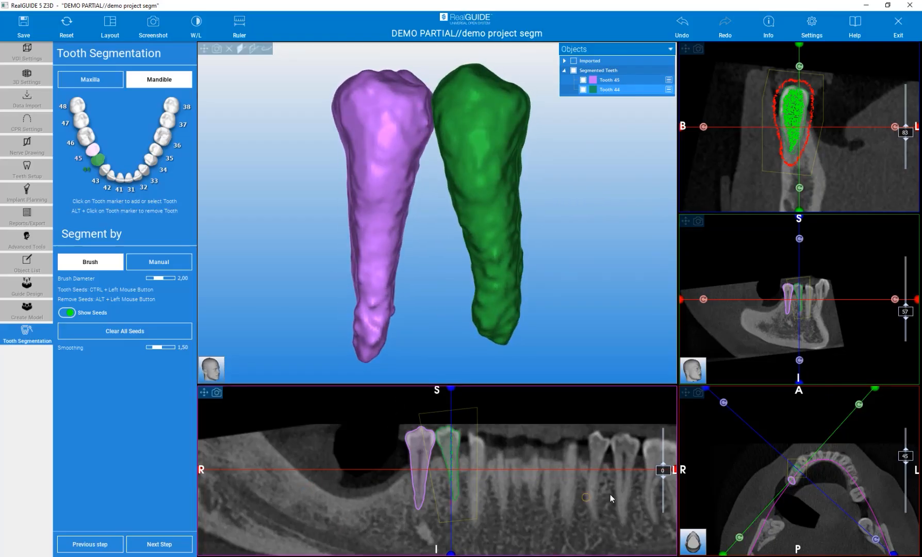
# - Shift the panoramic slice to the right third molar, centre the slice axes on it and tilt them along the tooth
pyautogui.moveTo(664, 470); pyautogui.dragTo(656, 490)
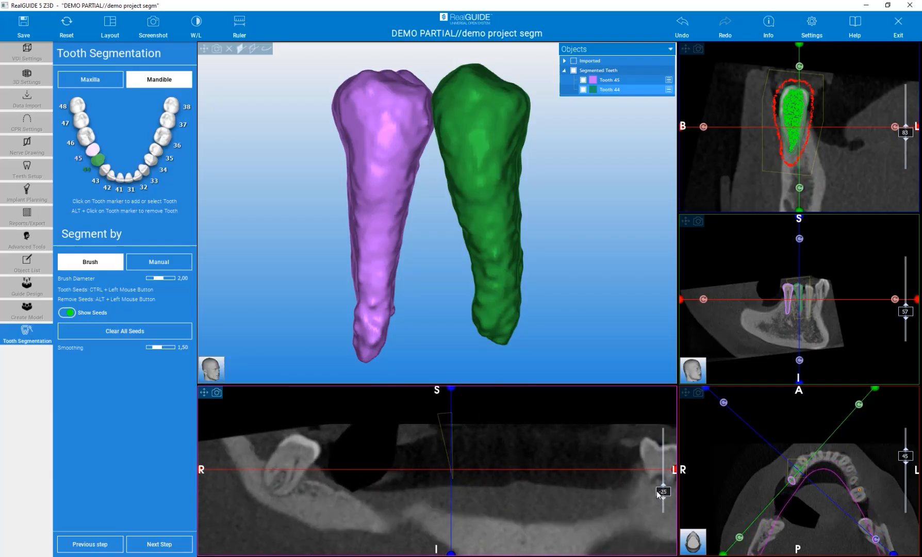
pyautogui.click(288, 468)
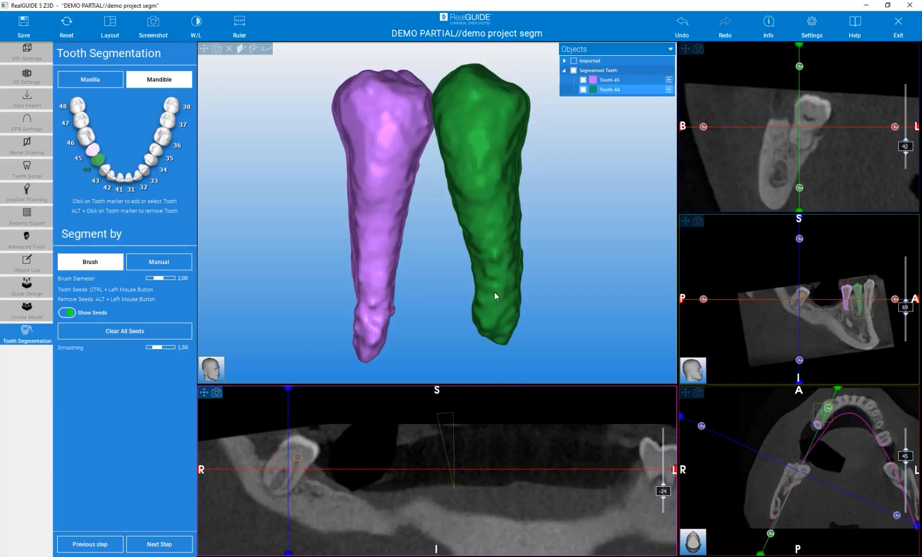
pyautogui.moveTo(799, 66); pyautogui.dragTo(814, 65)
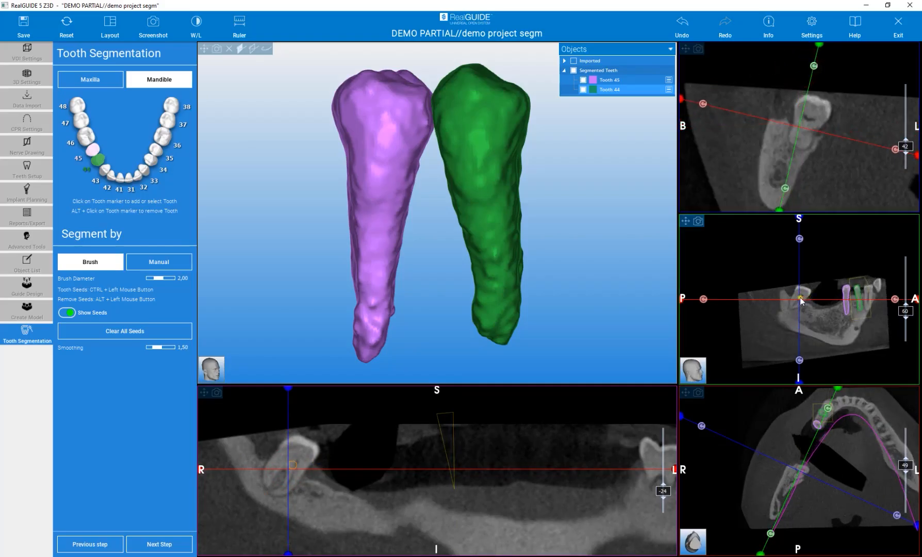
pyautogui.scroll(5, 789, 296)
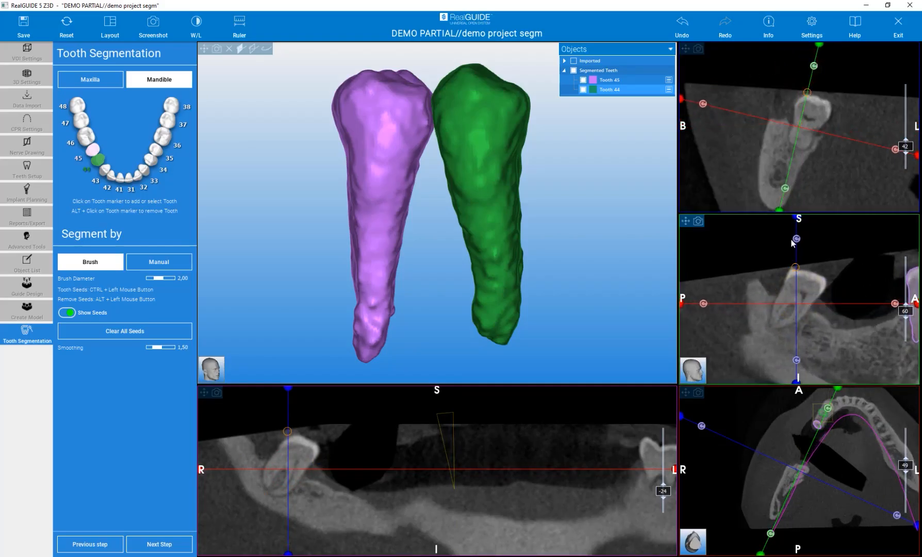
pyautogui.moveTo(796, 240); pyautogui.dragTo(821, 241)
pyautogui.moveTo(796, 304); pyautogui.dragTo(795, 304)
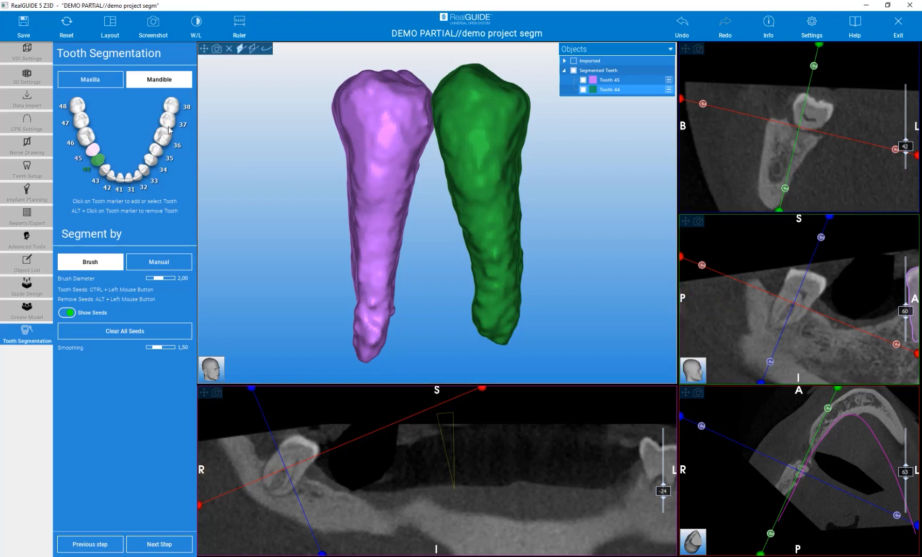
# - Segment tooth 48 with the brush by outlining the tilted molar in the sagittal slice
pyautogui.click(77, 105)
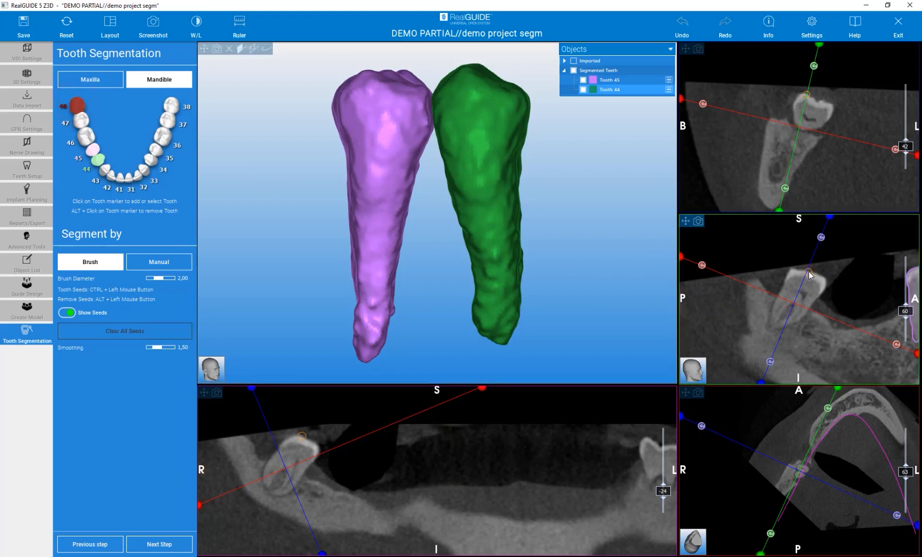
pyautogui.moveTo(796, 269)
pyautogui.keyDown('ctrl'); pyautogui.mouseDown()
pyautogui.moveTo(771, 314)
pyautogui.moveTo(773, 335)
pyautogui.moveTo(792, 309)
pyautogui.moveTo(782, 335)
pyautogui.moveTo(827, 291)
pyautogui.moveTo(823, 278)
pyautogui.moveTo(798, 272)
pyautogui.mouseUp(); pyautogui.keyUp('ctrl')
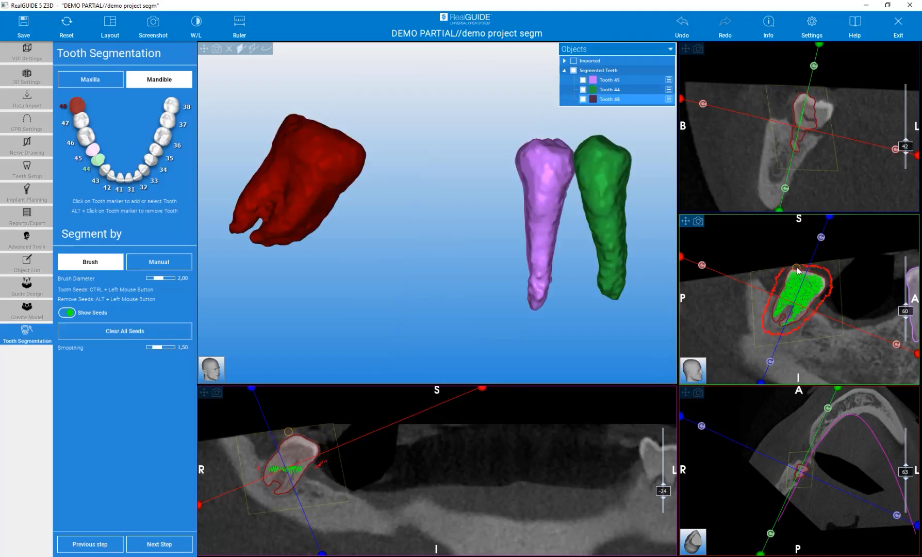
pyautogui.moveTo(368, 231); pyautogui.dragTo(400, 247)
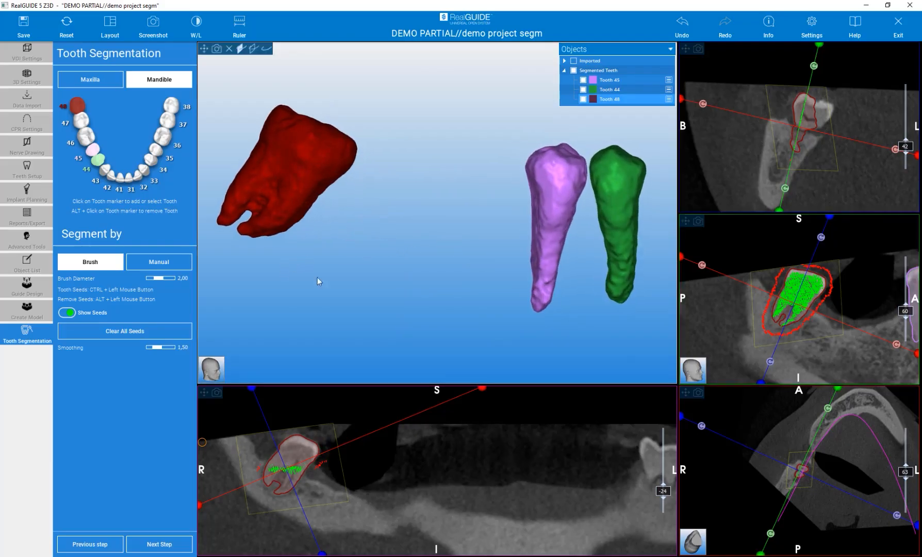
pyautogui.moveTo(412, 250); pyautogui.dragTo(415, 168)
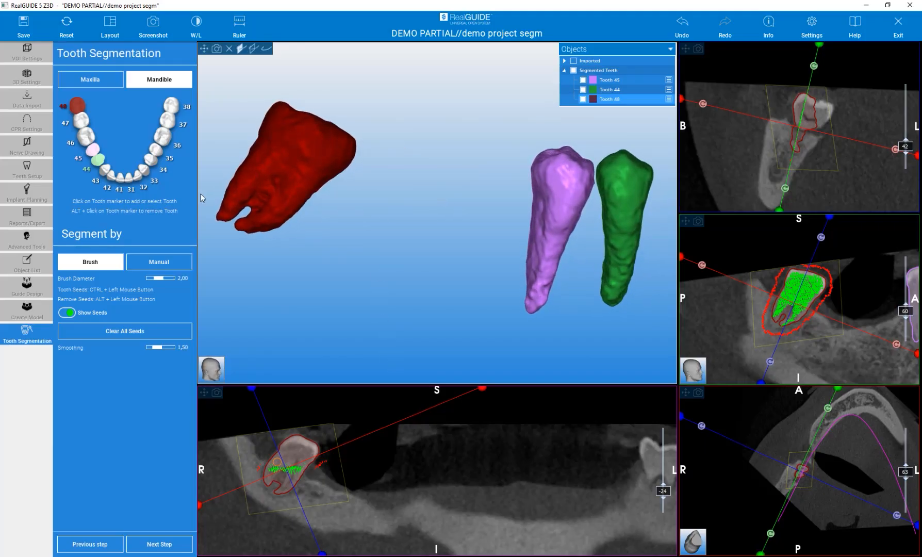
# - Switch to manual segmentation and add tooth seeds over the missing part of tooth 48's crown in the cross-section
pyautogui.click(158, 262)
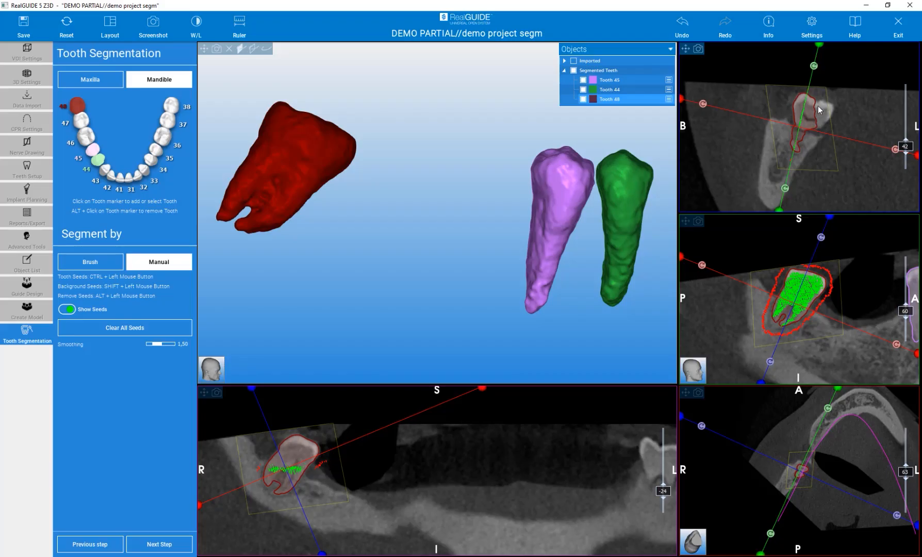
pyautogui.moveTo(818, 106)
pyautogui.keyDown('ctrl'); pyautogui.mouseDown()
pyautogui.moveTo(830, 112)
pyautogui.moveTo(820, 120)
pyautogui.mouseUp(); pyautogui.keyUp('ctrl')
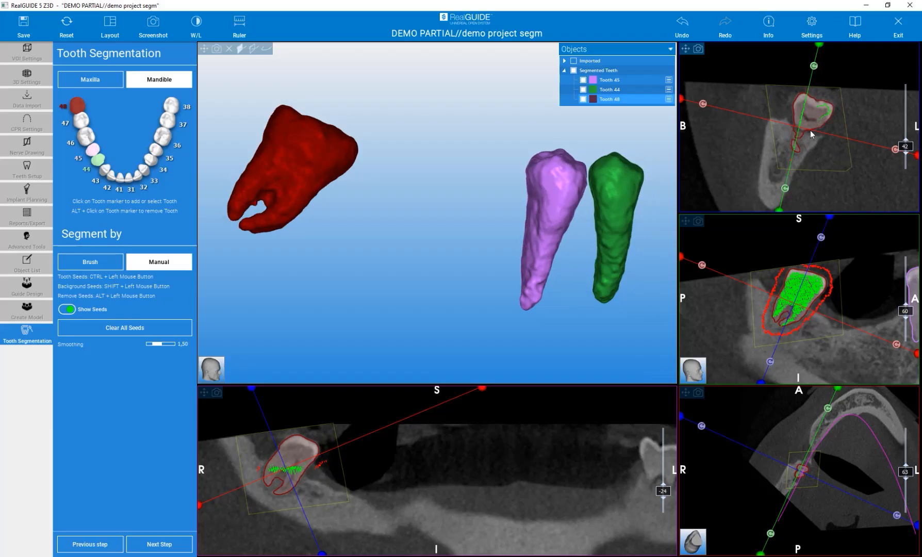
pyautogui.scroll(-4, 799, 310)
pyautogui.scroll(5, 800, 309)
pyautogui.scroll(-2, 800, 311)
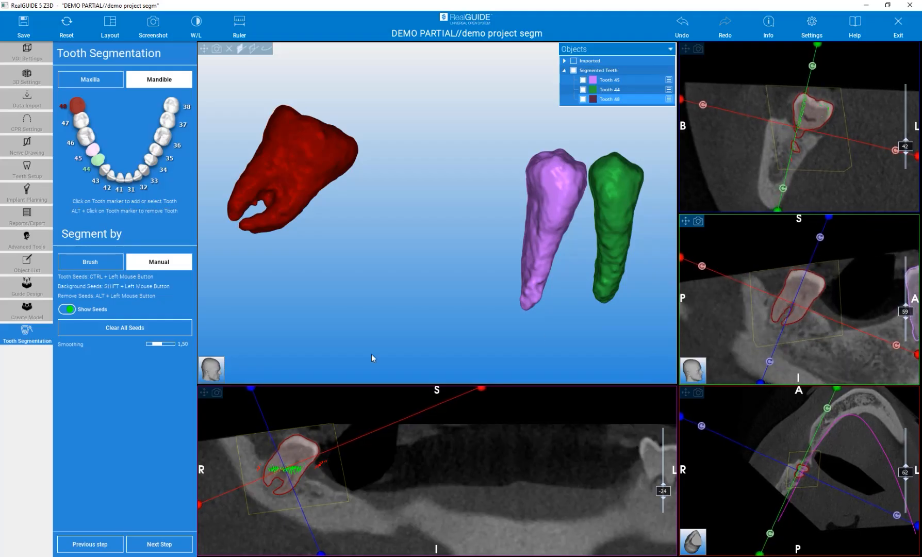
# - Add background seeds between the roots of tooth 48 in the panoramic slice to separate them
pyautogui.moveTo(276, 476); pyautogui.dragTo(328, 417, button='right')
pyautogui.scroll(4, 359, 473)
pyautogui.scroll(-4, 359, 476)
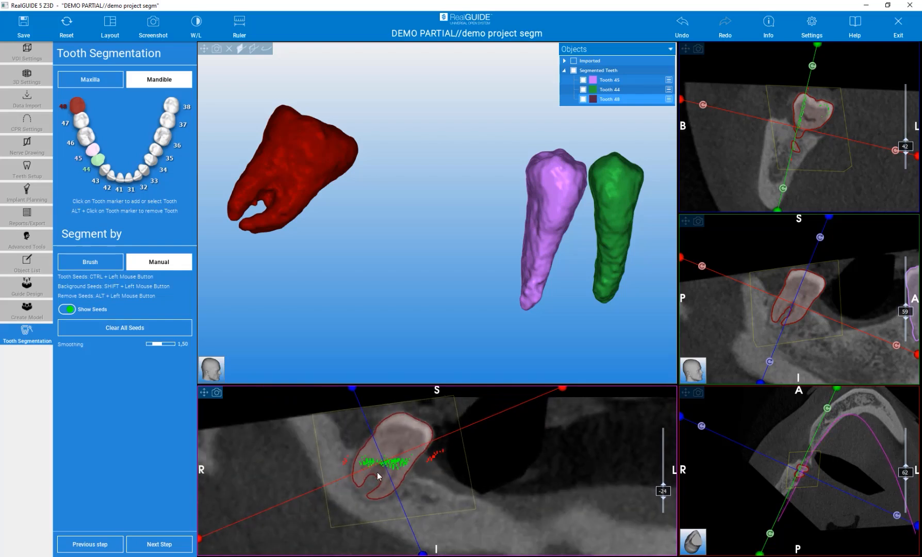
pyautogui.keyDown('shift'); pyautogui.moveTo(375, 475); pyautogui.dragTo(381, 467); pyautogui.keyUp('shift')
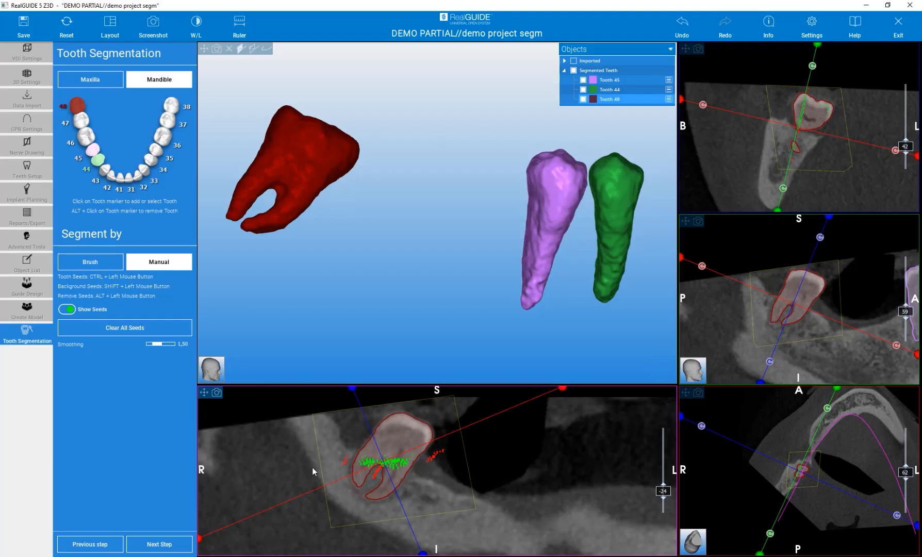
pyautogui.moveTo(364, 258)
pyautogui.mouseDown()
pyautogui.moveTo(385, 313)
pyautogui.moveTo(361, 258)
pyautogui.moveTo(520, 236)
pyautogui.moveTo(331, 170)
pyautogui.moveTo(314, 152)
pyautogui.moveTo(357, 280)
pyautogui.moveTo(353, 273)
pyautogui.mouseUp()
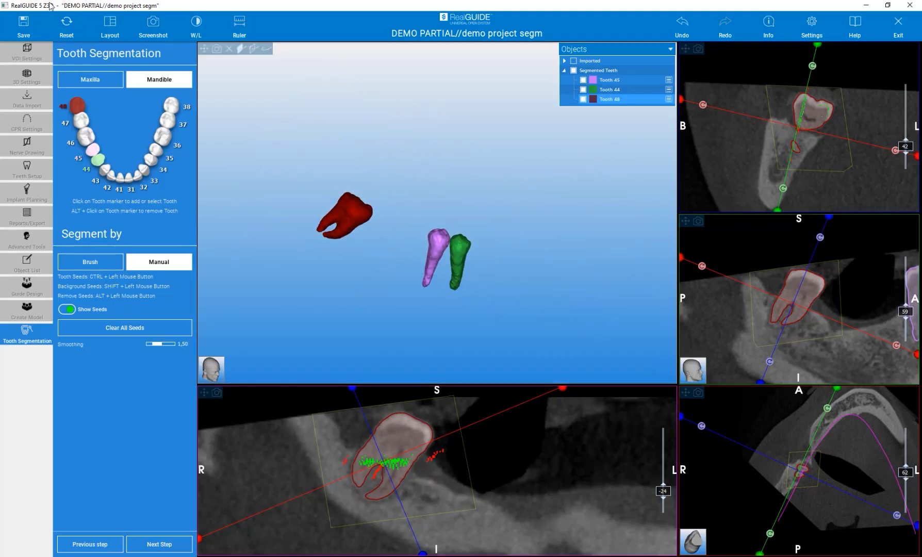
# - Reset the views and centre the slices on the left molar in the panoramic slice
pyautogui.click(68, 26)
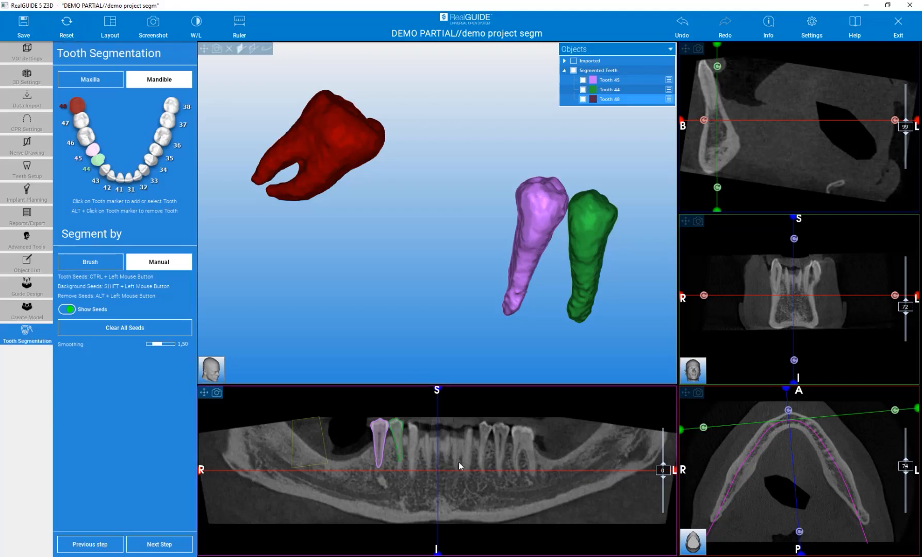
pyautogui.click(524, 447)
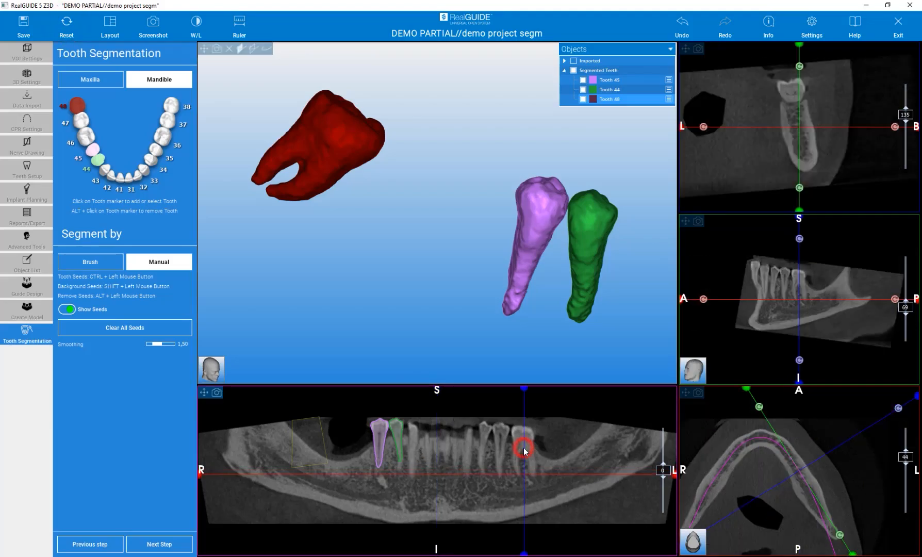
pyautogui.click(523, 446)
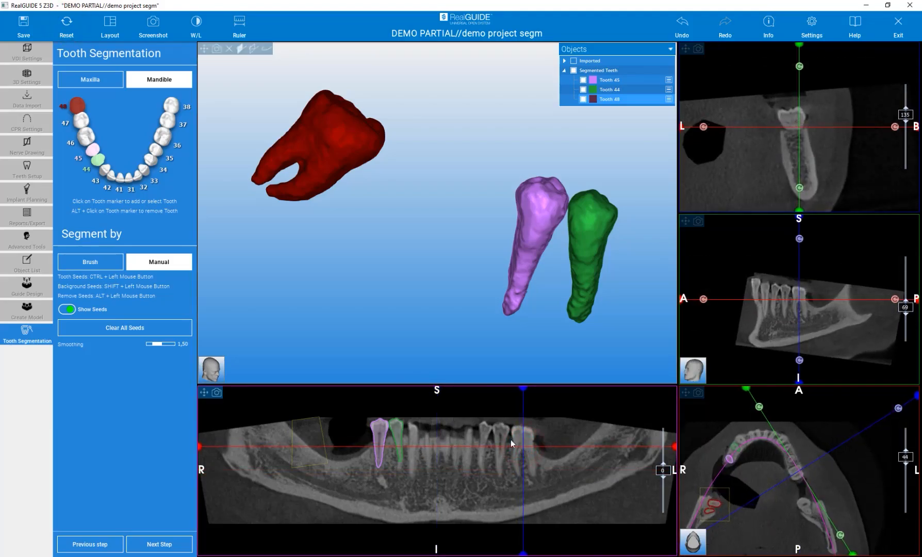
# - Switch back to brush segmentation and segment tooth 36 by outlining its crown and both roots in the sagittal slice
pyautogui.click(92, 262)
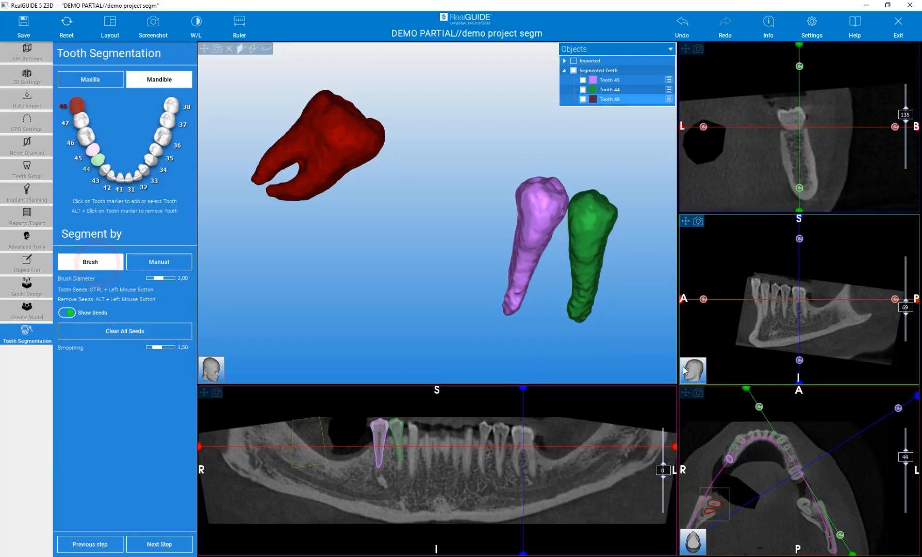
pyautogui.scroll(5, 801, 289)
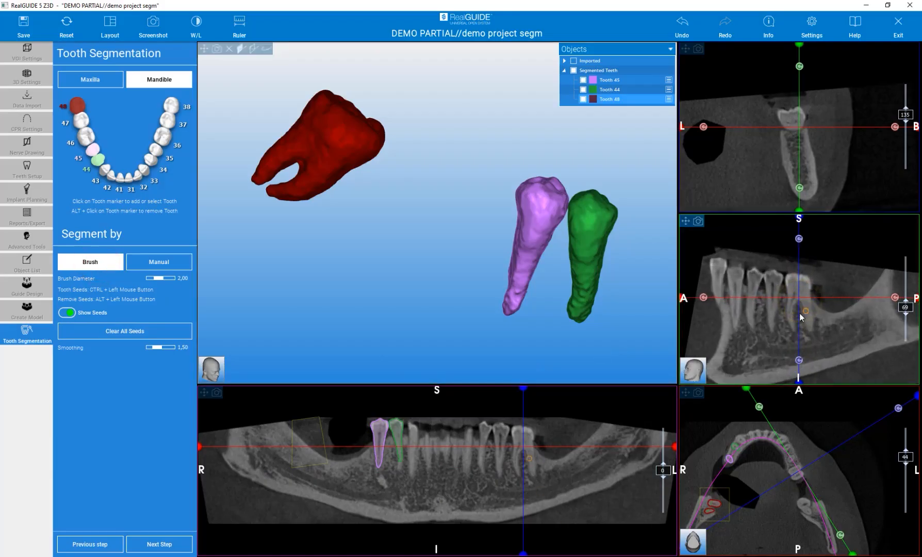
pyautogui.moveTo(797, 270)
pyautogui.keyDown('ctrl'); pyautogui.mouseDown()
pyautogui.moveTo(795, 258)
pyautogui.moveTo(784, 285)
pyautogui.mouseUp(); pyautogui.keyUp('ctrl')
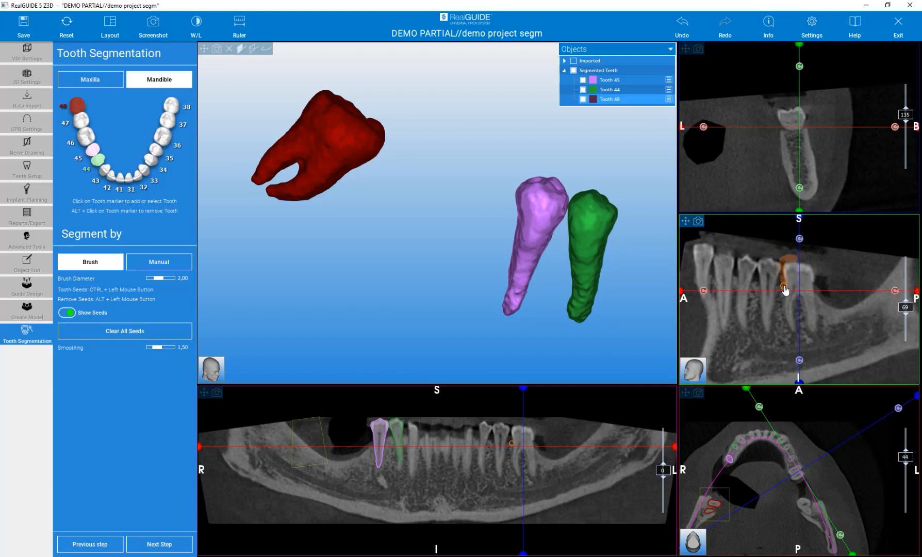
pyautogui.click(165, 139)
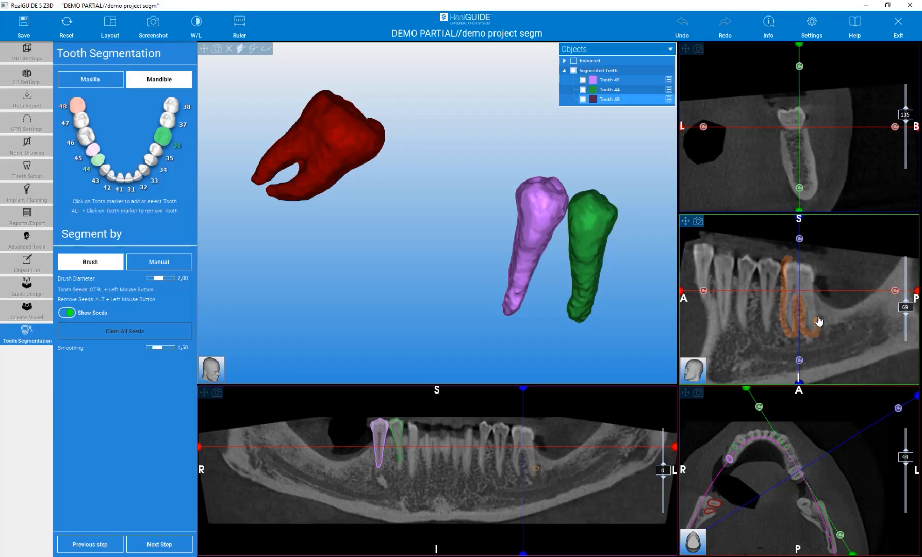
pyautogui.keyDown('ctrl'); pyautogui.moveTo(790, 257); pyautogui.dragTo(787, 259); pyautogui.keyUp('ctrl')
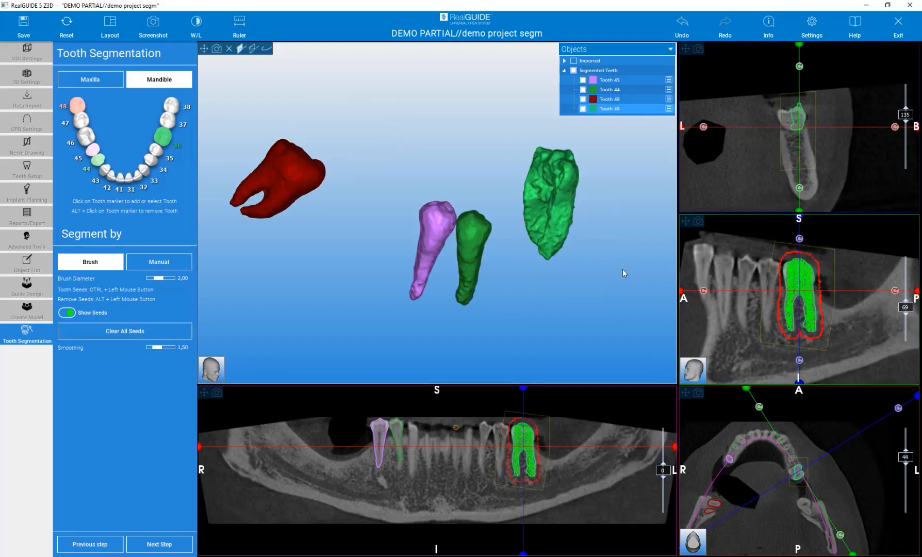
# - Switch to manual segmentation and add tooth seeds over the missing part of tooth 36's crown in the cross-section
pyautogui.scroll(-2, 749, 310)
pyautogui.scroll(4, 749, 310)
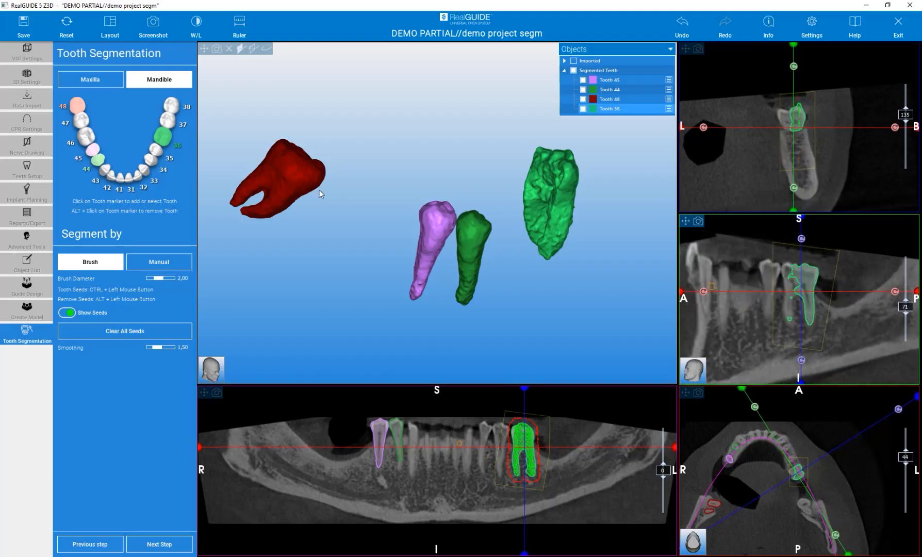
pyautogui.click(166, 263)
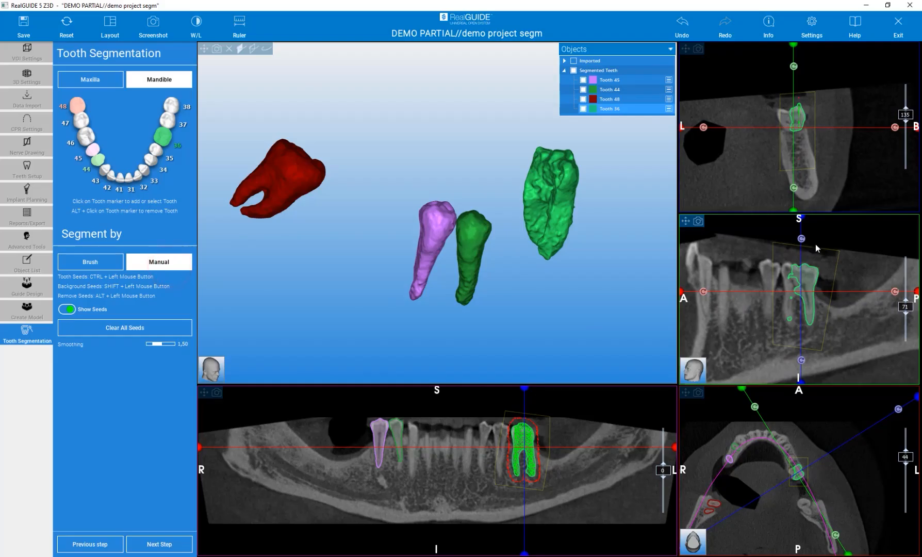
pyautogui.keyDown('shift'); pyautogui.moveTo(786, 114); pyautogui.dragTo(790, 132); pyautogui.keyUp('shift')
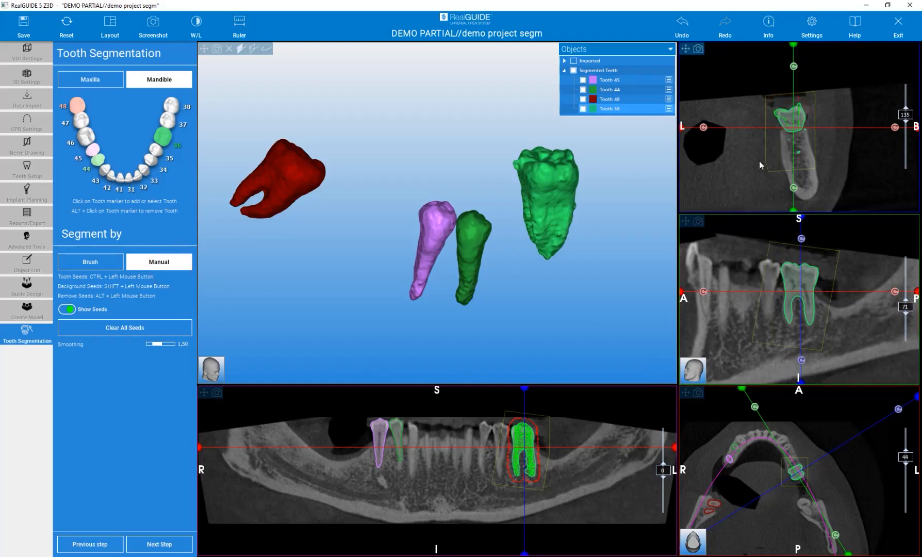
pyautogui.moveTo(608, 261); pyautogui.dragTo(885, 349)
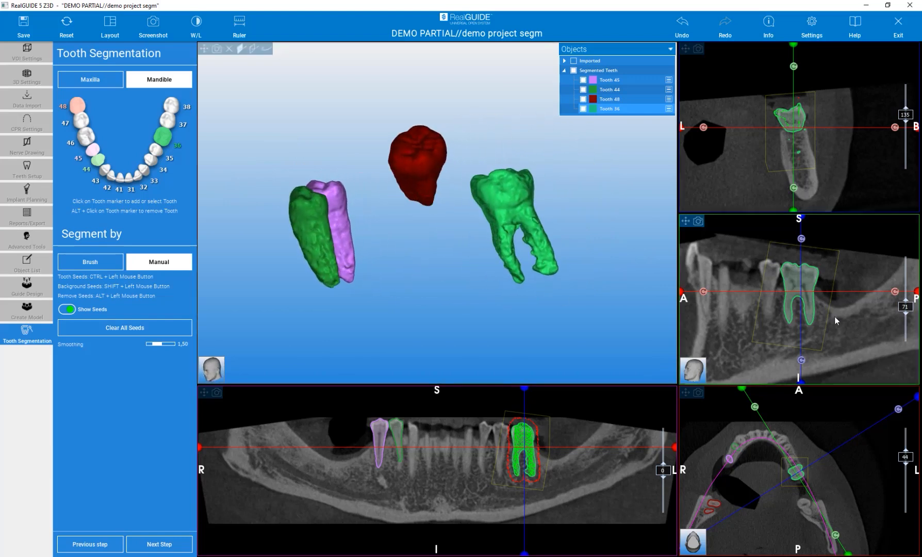
# - Add background seeds between the roots of tooth 36 in the sagittal slice to clean up their outline
pyautogui.scroll(-2, 834, 316)
pyautogui.scroll(-2, 834, 314)
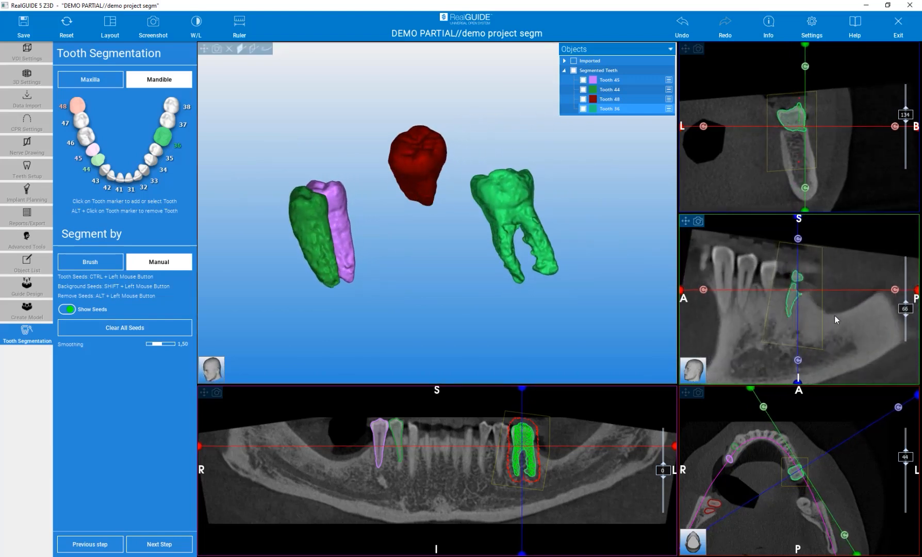
pyautogui.scroll(3, 834, 314)
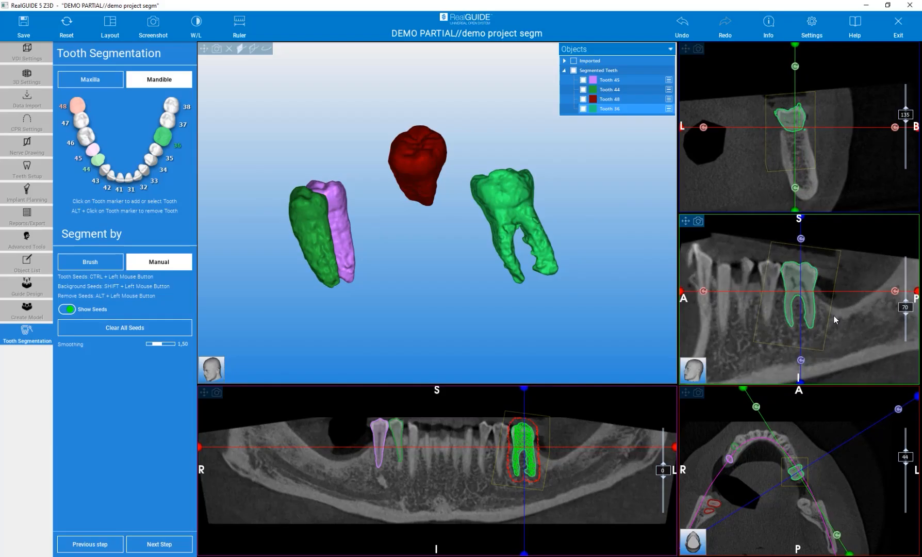
pyautogui.scroll(-1, 834, 314)
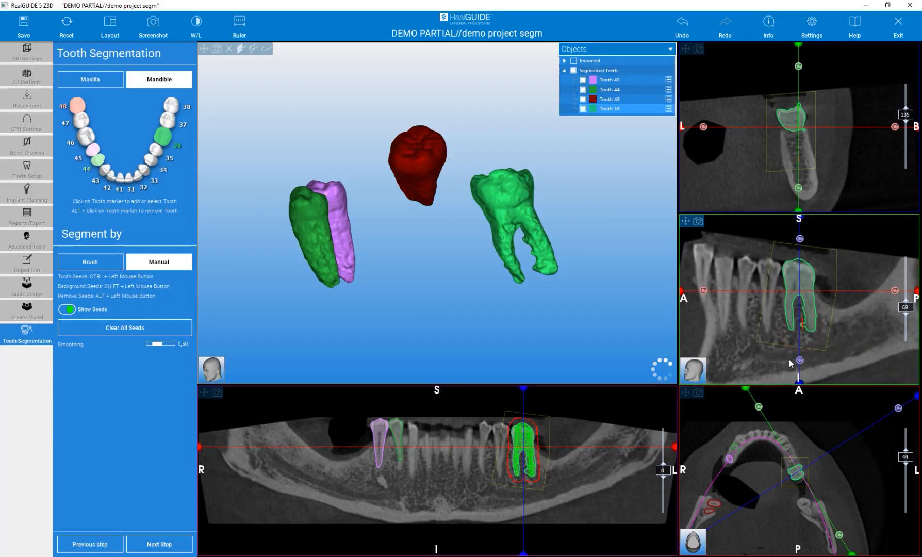
pyautogui.scroll(1, 784, 310)
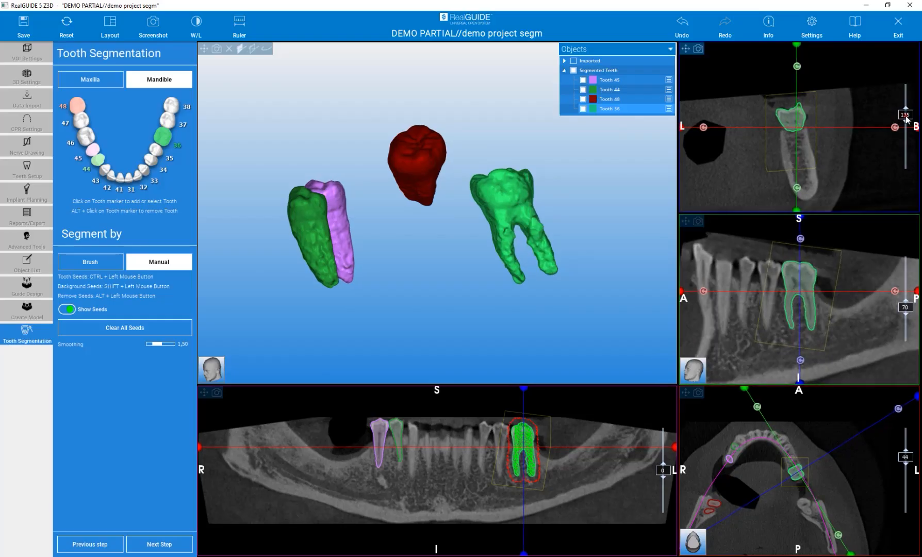
# - Add background seeds along the gap between teeth 36 and 35 in the sagittal slice
pyautogui.scroll(-6, 906, 120)
pyautogui.scroll(-6, 827, 155)
pyautogui.scroll(6, 828, 152)
pyautogui.scroll(4, 827, 155)
pyautogui.scroll(4, 827, 155)
pyautogui.scroll(-3, 827, 154)
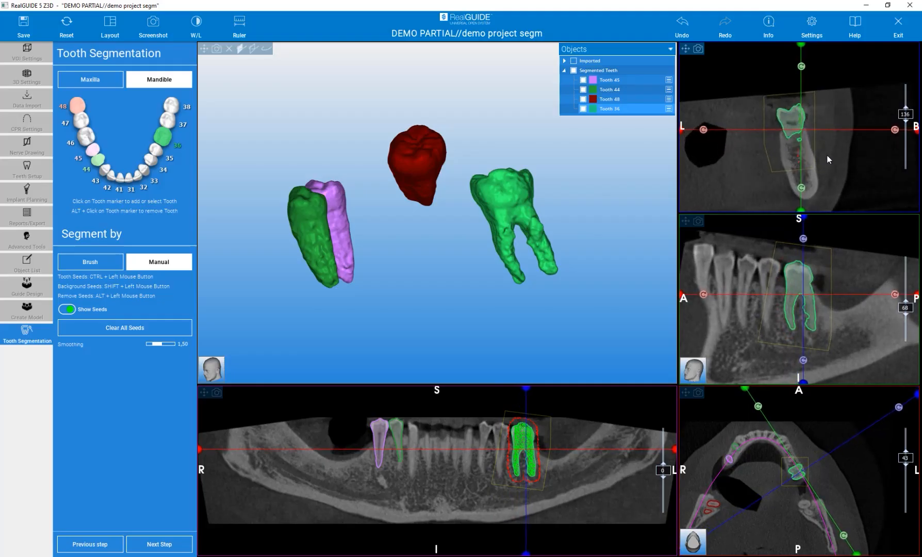
# - Centre the slices on tooth 35, select it for segmentation and brush tooth seeds over its crown and root in the cross-section
pyautogui.click(499, 446)
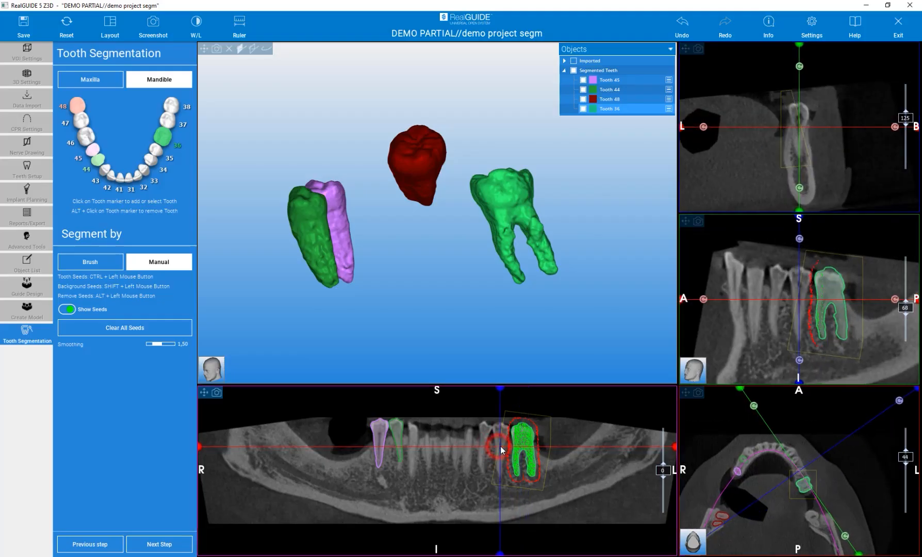
pyautogui.click(173, 158)
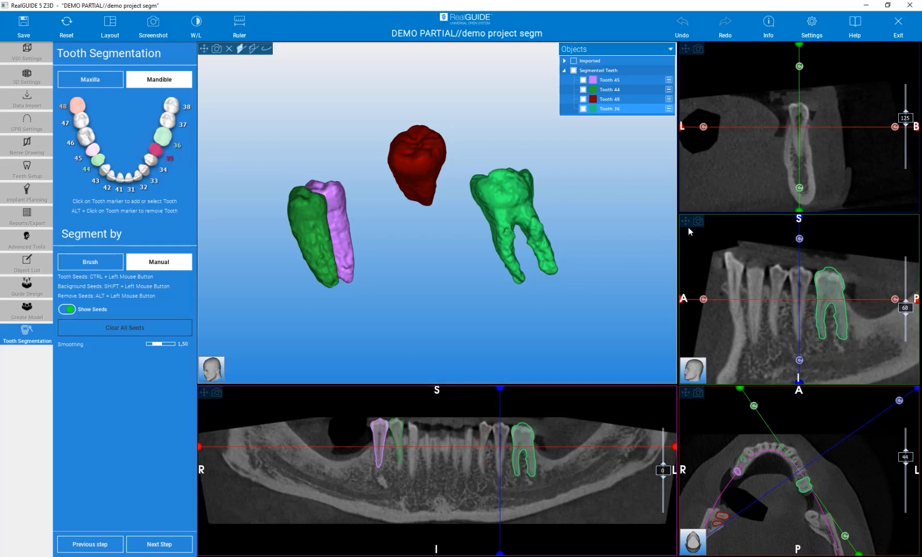
pyautogui.click(114, 262)
pyautogui.keyDown('ctrl'); pyautogui.click(798, 104); pyautogui.keyUp('ctrl')
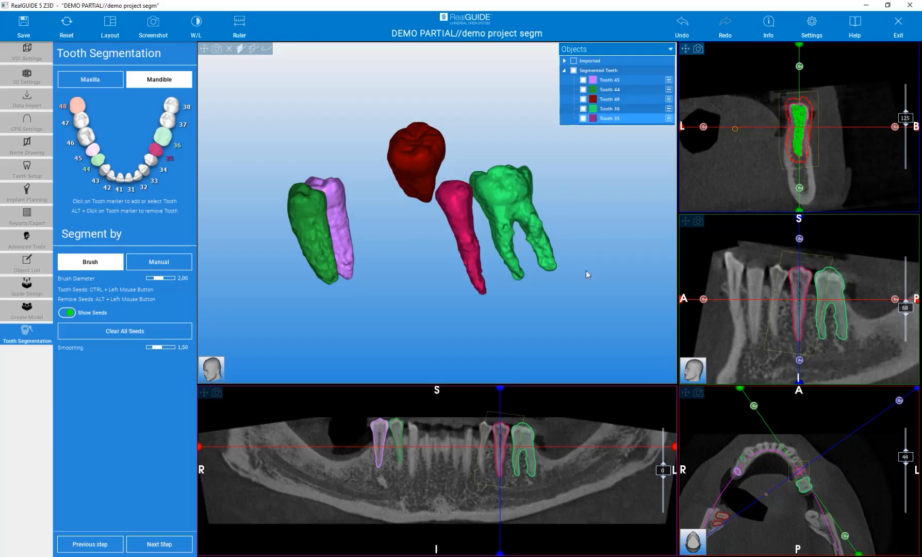
pyautogui.scroll(3, 510, 455)
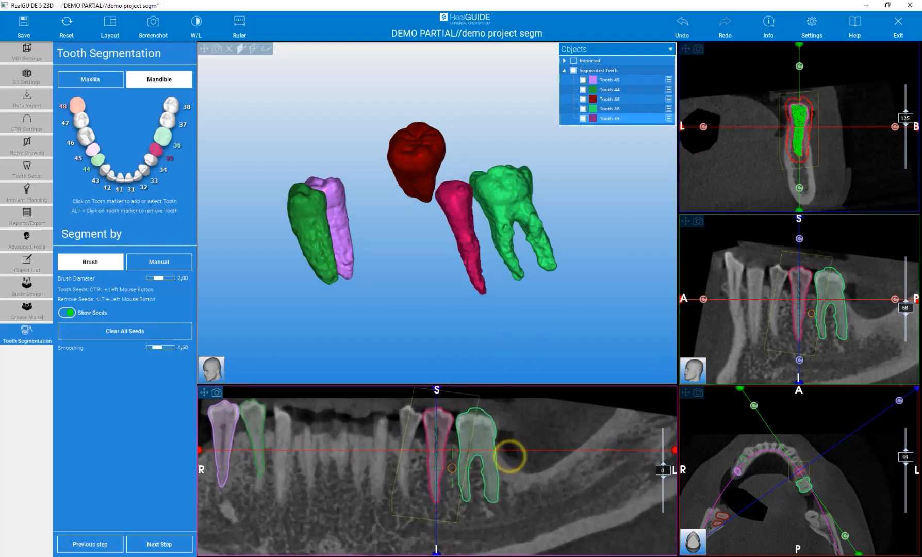
pyautogui.scroll(-3, 414, 491)
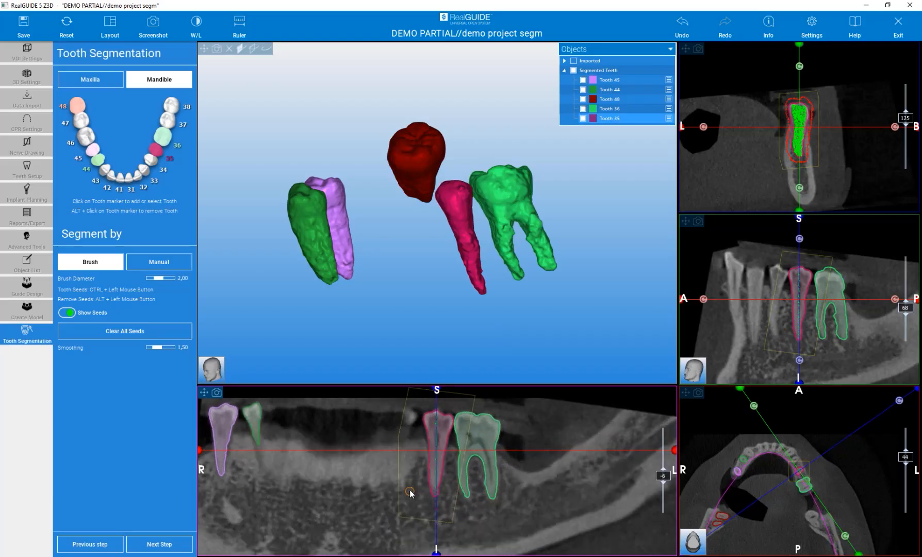
pyautogui.scroll(2, 411, 492)
pyautogui.moveTo(450, 274)
pyautogui.mouseDown()
pyautogui.moveTo(471, 280)
pyautogui.moveTo(446, 281)
pyautogui.moveTo(528, 251)
pyautogui.moveTo(527, 325)
pyautogui.moveTo(486, 279)
pyautogui.mouseUp()
pyautogui.scroll(-3, 486, 279)
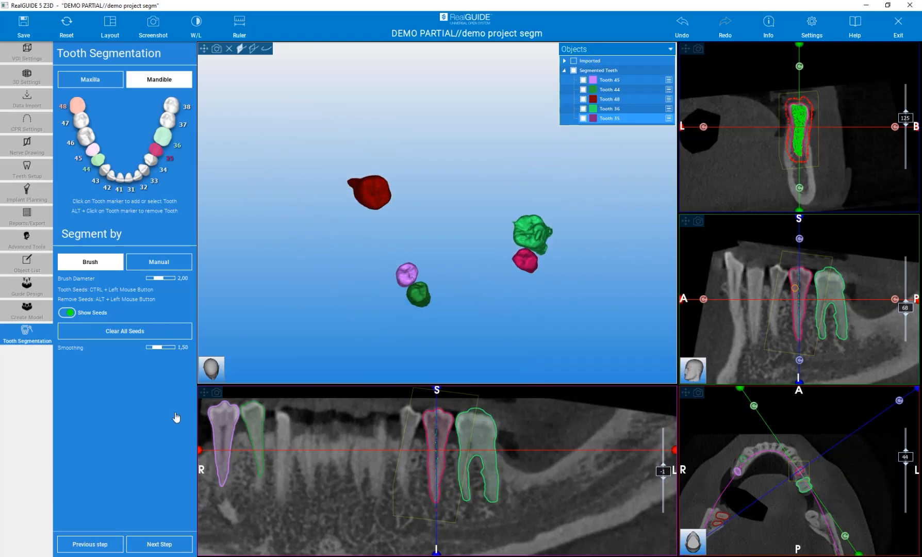
# - Proceed to Free Form Modeling and smooth both roots of tooth 36 with the 3D Smooth brush at 5,0 mm diameter and strength 40
pyautogui.click(169, 545)
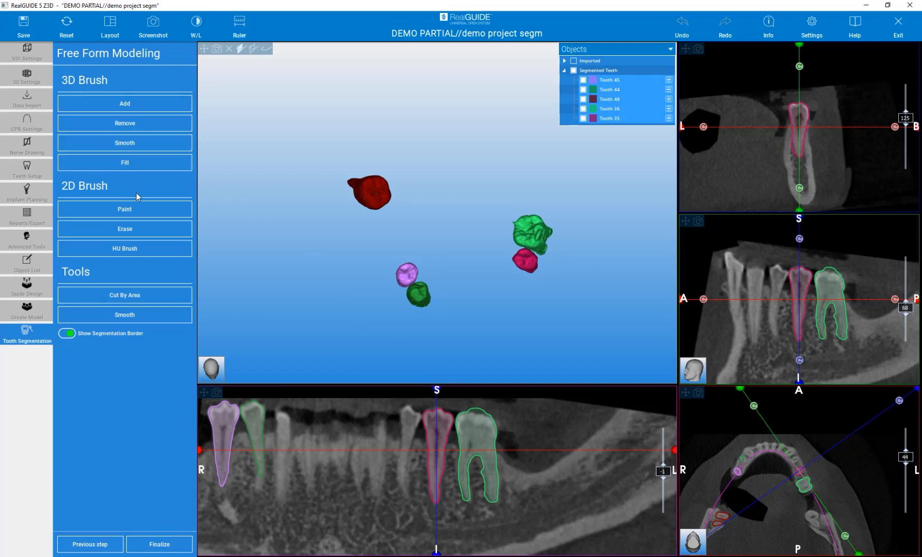
pyautogui.click(121, 145)
pyautogui.moveTo(322, 305); pyautogui.dragTo(385, 266)
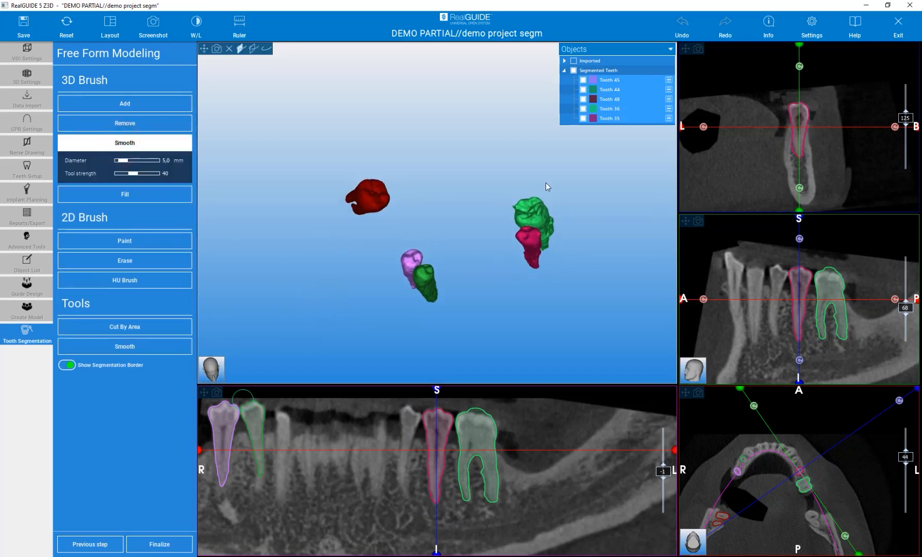
pyautogui.scroll(10, 549, 242)
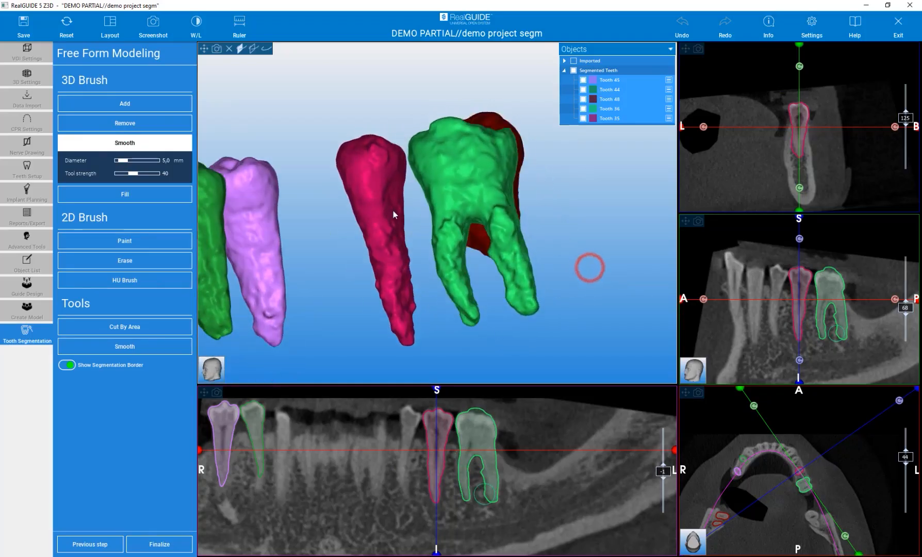
pyautogui.moveTo(501, 257); pyautogui.dragTo(502, 264)
pyautogui.moveTo(508, 249); pyautogui.dragTo(523, 299)
pyautogui.moveTo(452, 281); pyautogui.dragTo(453, 285)
pyautogui.moveTo(457, 225); pyautogui.dragTo(477, 324)
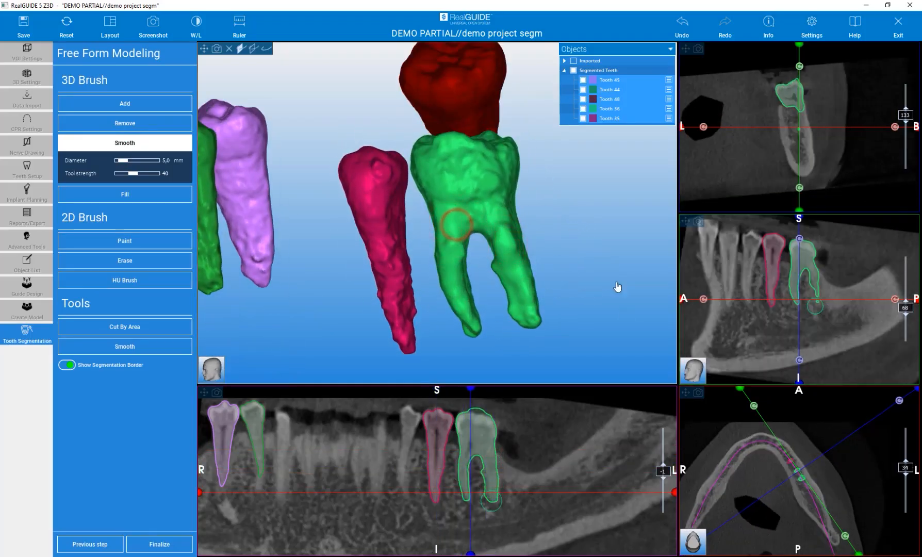
# - Smooth the crown and the remaining root sides of tooth 36 with the 3D Smooth brush
pyautogui.moveTo(572, 224); pyautogui.dragTo(455, 270, button='right')
pyautogui.moveTo(541, 224); pyautogui.dragTo(442, 260, button='right')
pyautogui.moveTo(435, 252); pyautogui.dragTo(436, 262)
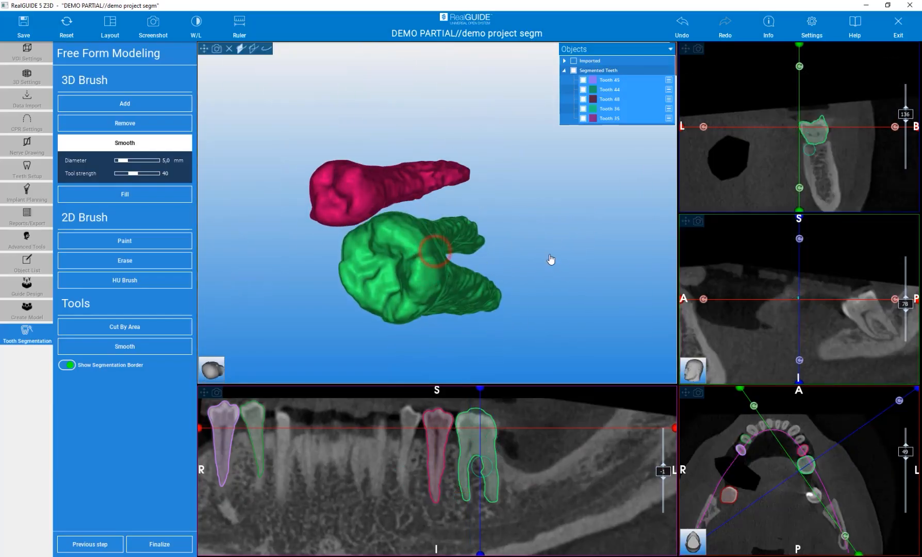
pyautogui.moveTo(553, 256); pyautogui.dragTo(443, 258, button='right')
pyautogui.moveTo(544, 323); pyautogui.dragTo(499, 302, button='right')
pyautogui.moveTo(446, 231)
pyautogui.mouseDown()
pyautogui.moveTo(472, 222)
pyautogui.moveTo(509, 232)
pyautogui.mouseUp()
pyautogui.moveTo(519, 281); pyautogui.dragTo(531, 290)
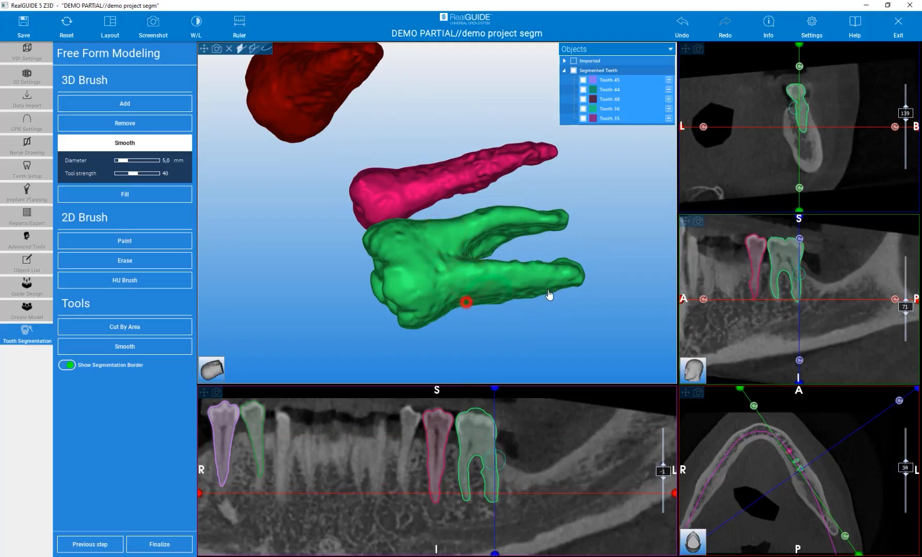
# - Smooth the root and crown of tooth 35 from several sides with the 3D Smooth brush
pyautogui.moveTo(280, 267)
pyautogui.mouseDown(button='right')
pyautogui.moveTo(317, 348)
pyautogui.moveTo(274, 330)
pyautogui.moveTo(449, 135)
pyautogui.moveTo(455, 224)
pyautogui.moveTo(485, 237)
pyautogui.mouseUp(button='right')
pyautogui.moveTo(480, 232); pyautogui.dragTo(471, 330)
pyautogui.moveTo(471, 333); pyautogui.dragTo(457, 257, button='right')
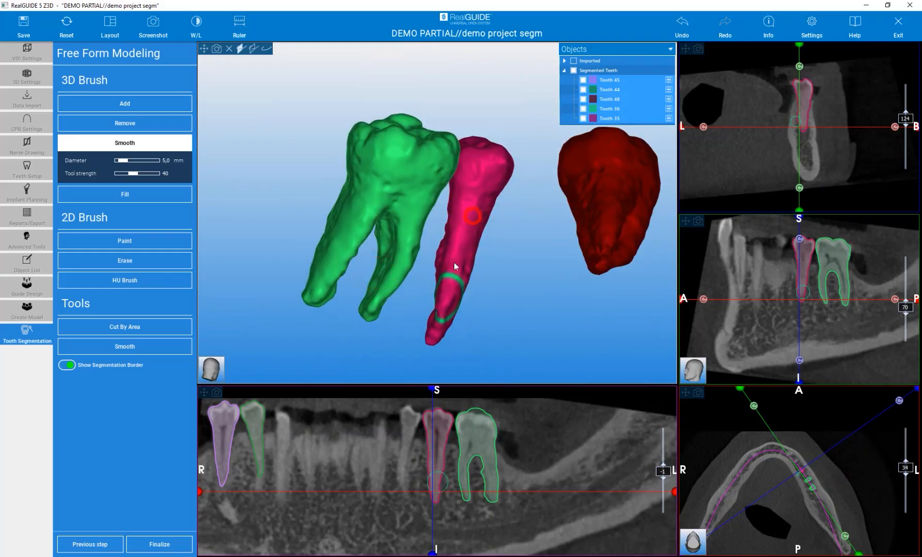
pyautogui.moveTo(533, 287)
pyautogui.mouseDown(button='right')
pyautogui.moveTo(389, 323)
pyautogui.moveTo(260, 302)
pyautogui.moveTo(253, 313)
pyautogui.moveTo(302, 281)
pyautogui.moveTo(449, 268)
pyautogui.mouseUp(button='right')
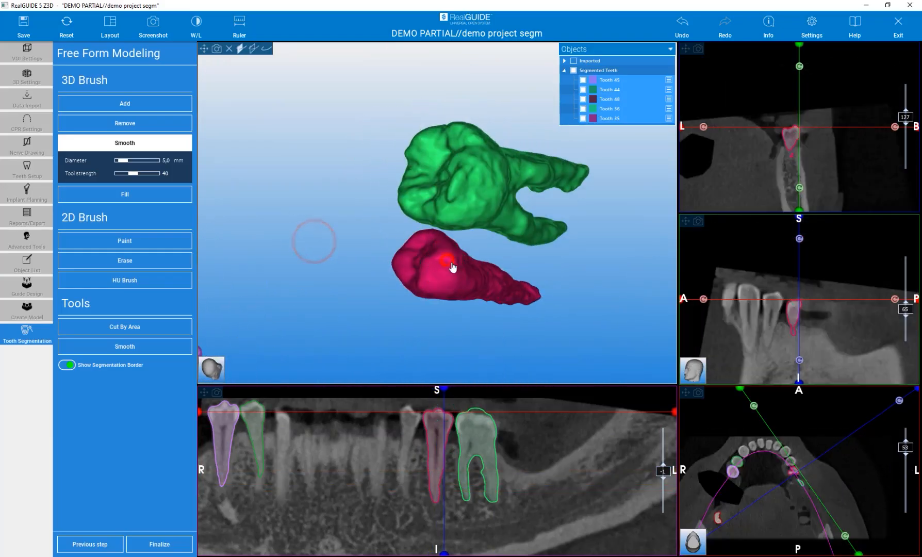
pyautogui.moveTo(395, 295); pyautogui.dragTo(369, 209, button='right')
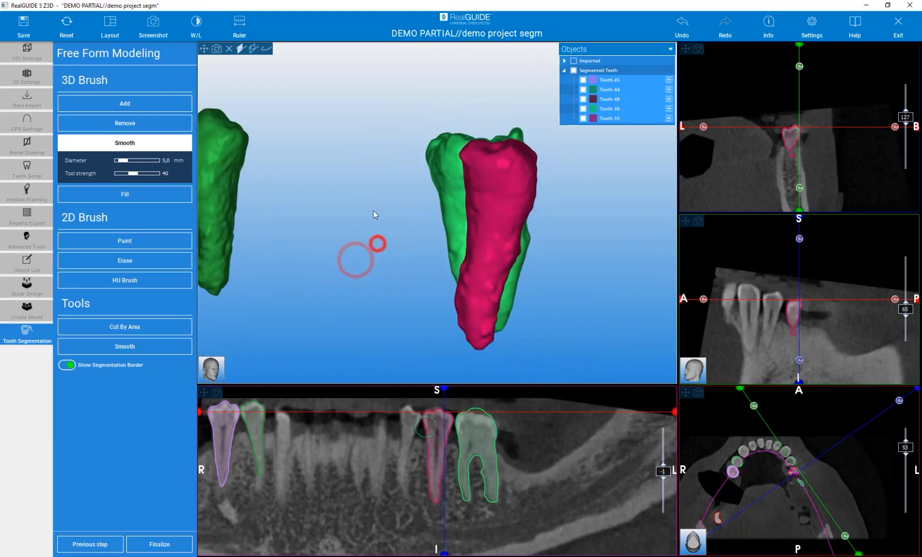
pyautogui.scroll(-3, 370, 234)
pyautogui.scroll(5, 300, 189)
# - Smooth the surfaces of teeth 44 and 45 with the 3D Smooth brush
pyautogui.moveTo(310, 189); pyautogui.dragTo(324, 308)
pyautogui.moveTo(336, 215)
pyautogui.mouseDown()
pyautogui.moveTo(343, 338)
pyautogui.moveTo(338, 298)
pyautogui.mouseUp()
pyautogui.moveTo(364, 292); pyautogui.dragTo(595, 265, button='right')
pyautogui.moveTo(419, 204); pyautogui.dragTo(406, 295)
pyautogui.moveTo(352, 196)
pyautogui.mouseDown()
pyautogui.moveTo(360, 304)
pyautogui.moveTo(287, 316)
pyautogui.mouseUp()
pyautogui.moveTo(287, 316); pyautogui.dragTo(423, 268, button='right')
pyautogui.moveTo(492, 155); pyautogui.dragTo(494, 299)
pyautogui.scroll(-4, 354, 235)
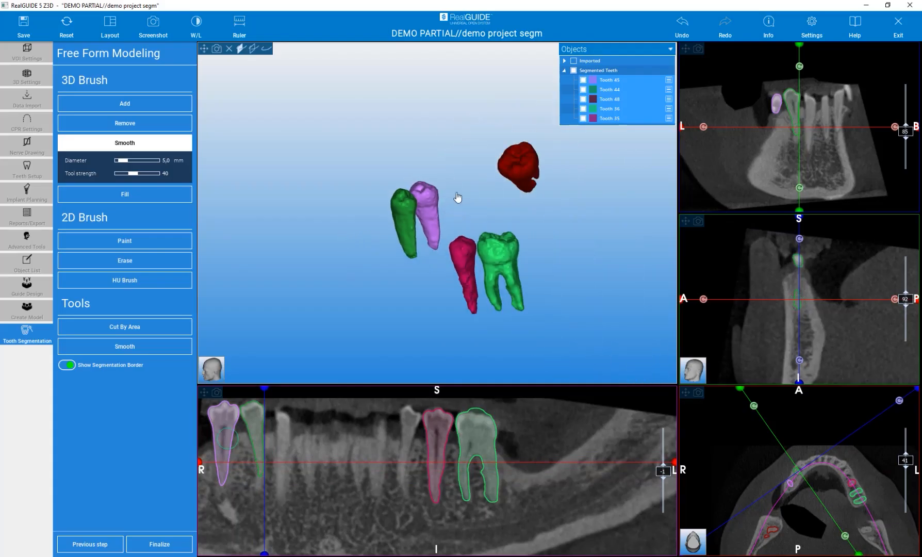
# - Smooth the crown and roots of tooth 48 from several sides and touch up the root tip of tooth 35
pyautogui.scroll(6, 542, 165)
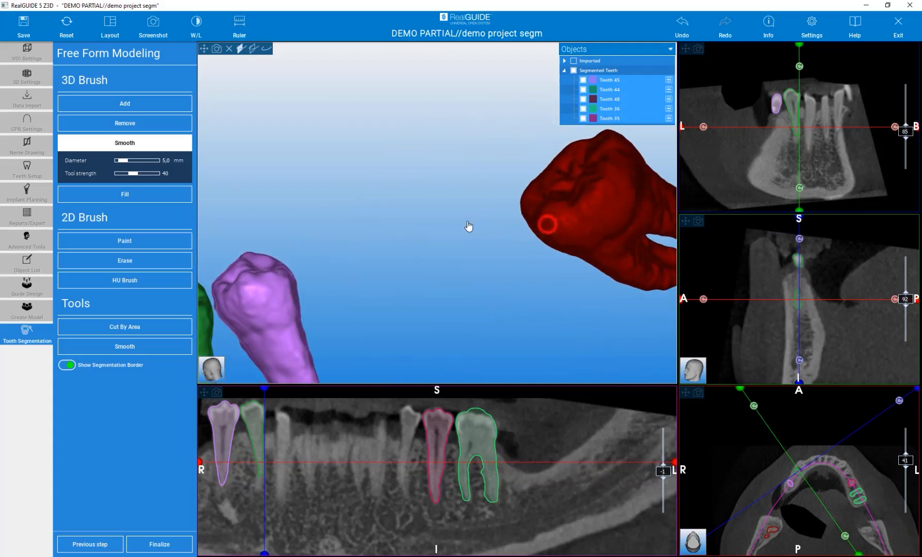
pyautogui.middleClick(605, 214)
pyautogui.moveTo(544, 294); pyautogui.dragTo(444, 295, button='right')
pyautogui.moveTo(507, 198); pyautogui.dragTo(577, 221)
pyautogui.moveTo(465, 254); pyautogui.dragTo(541, 269)
pyautogui.moveTo(316, 269); pyautogui.dragTo(353, 219, button='right')
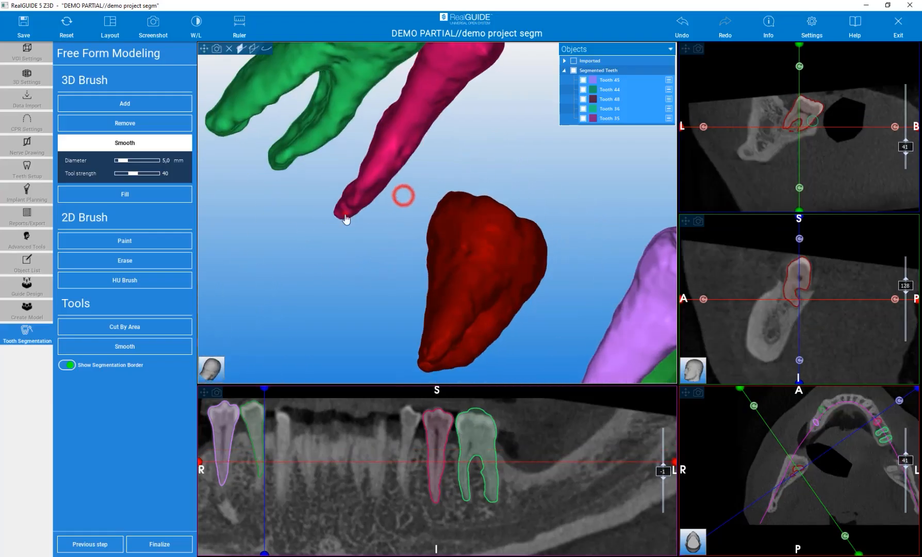
pyautogui.moveTo(345, 212); pyautogui.dragTo(295, 236)
pyautogui.moveTo(400, 259); pyautogui.dragTo(239, 251)
pyautogui.moveTo(302, 239); pyautogui.dragTo(358, 239)
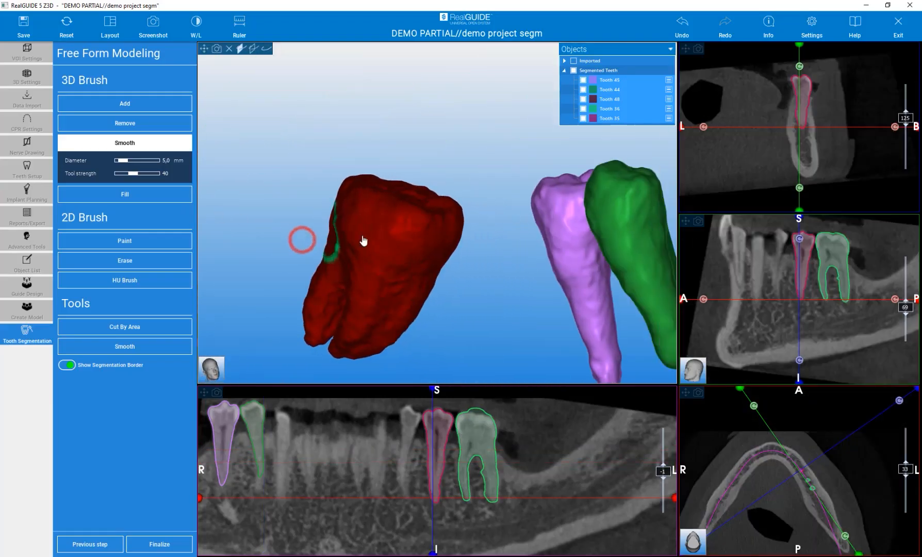
pyautogui.click(352, 299)
pyautogui.scroll(-5, 367, 188)
# - Trim the pointed excess on top of tooth 36's crown in the cross-section with the 3D Remove brush at 5,0 mm diameter and strength 50
pyautogui.moveTo(509, 216); pyautogui.dragTo(603, 278)
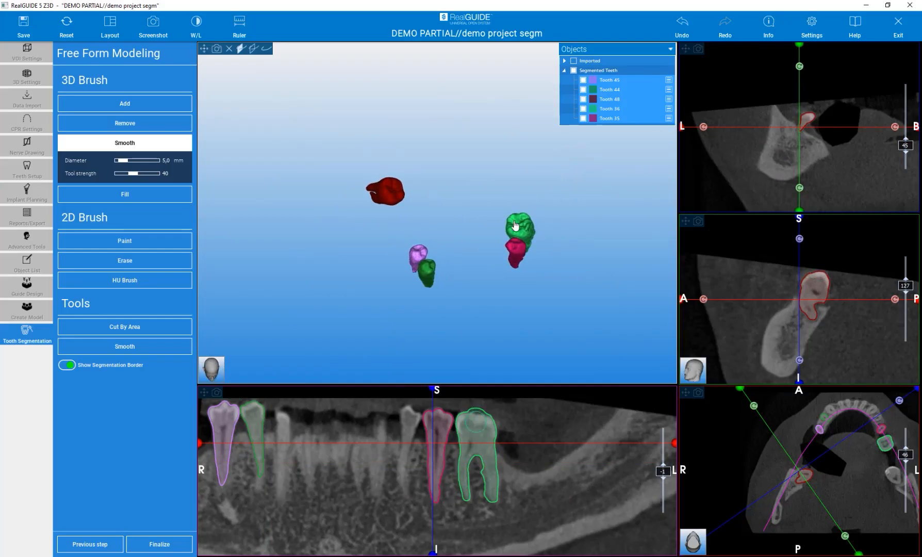
pyautogui.scroll(6, 548, 221)
pyautogui.click(486, 250)
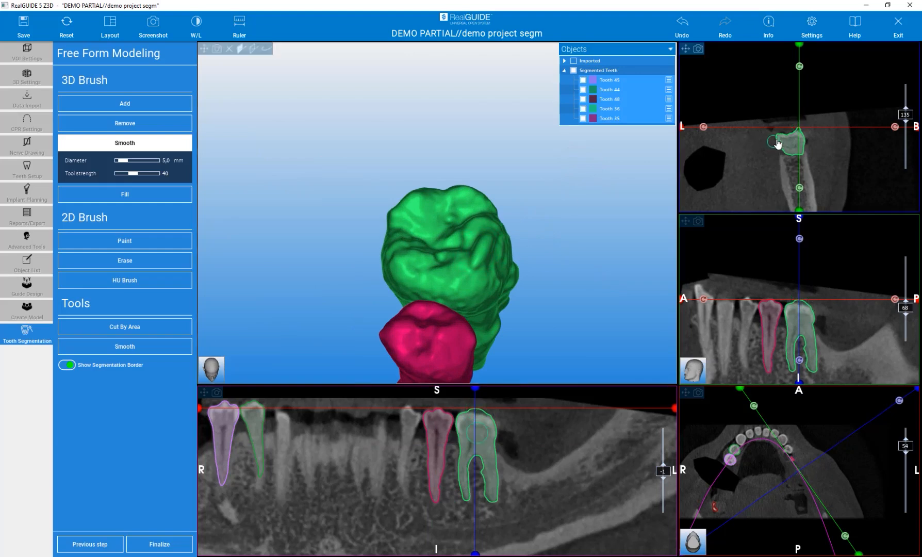
pyautogui.scroll(5, 806, 126)
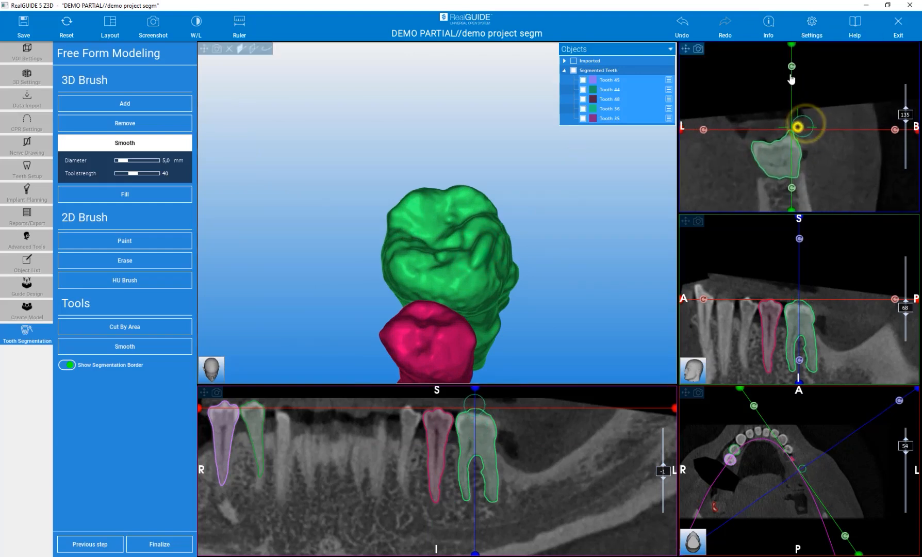
pyautogui.click(112, 124)
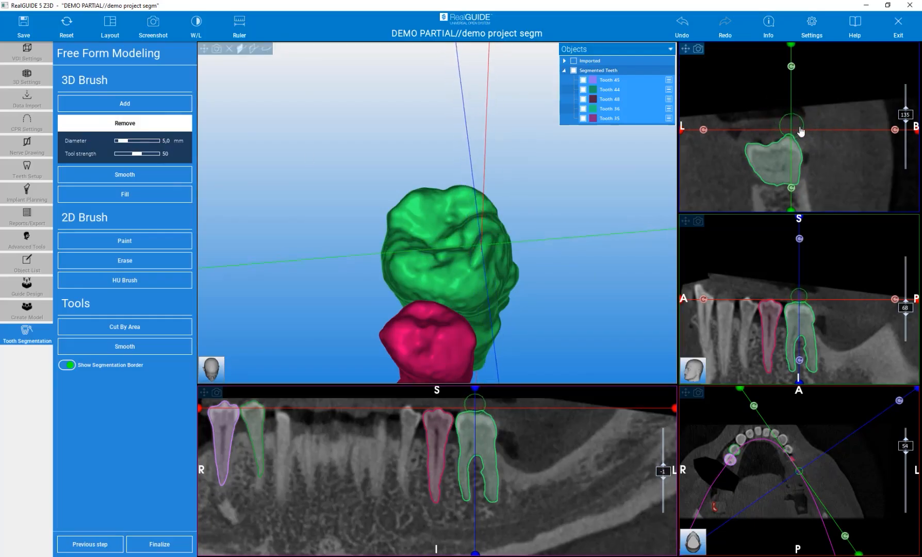
pyautogui.scroll(3, 822, 133)
pyautogui.moveTo(786, 121); pyautogui.dragTo(790, 125)
pyautogui.scroll(2, 789, 122)
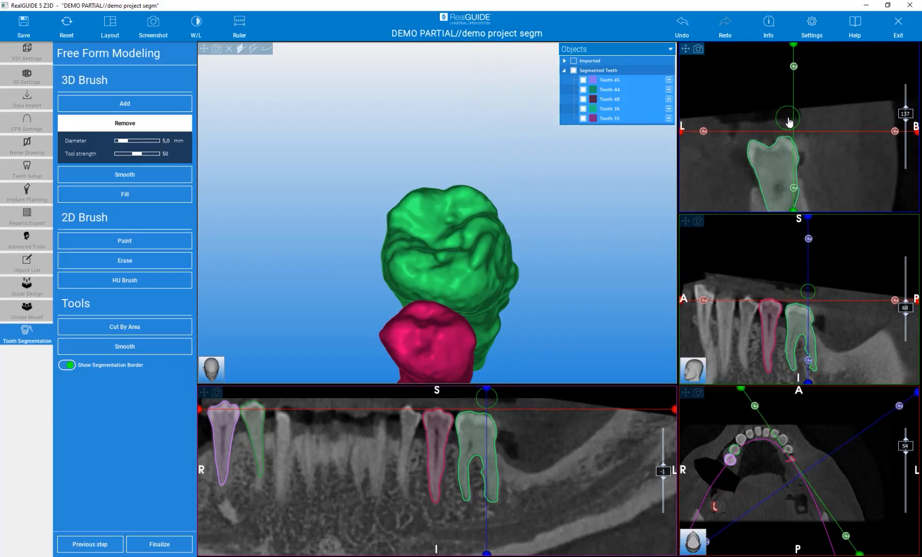
pyautogui.scroll(8, 790, 122)
pyautogui.scroll(-9, 792, 122)
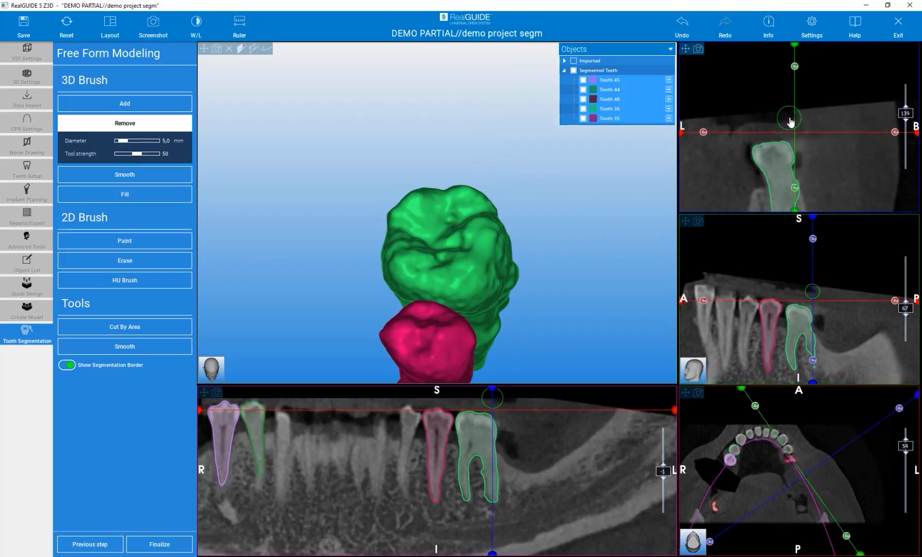
pyautogui.scroll(-5, 792, 122)
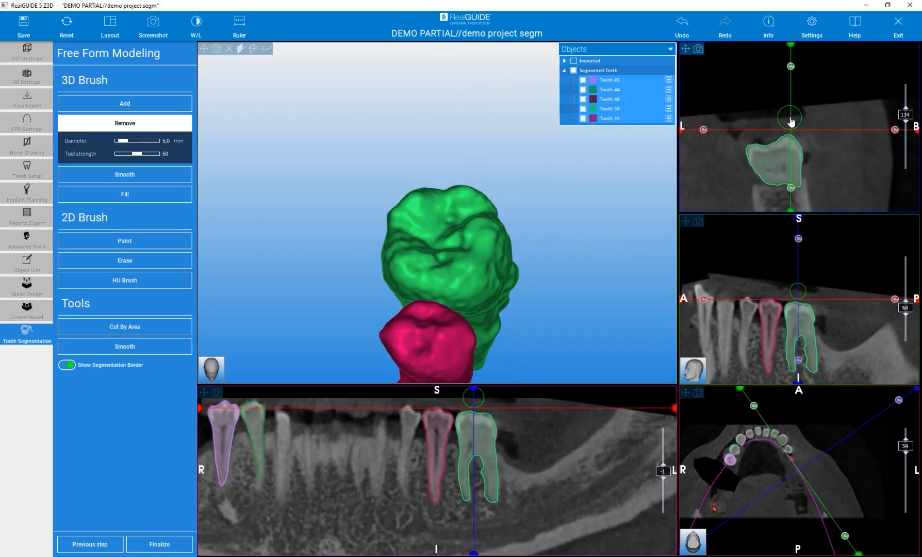
# - Finalize the free-form tooth modeling, save the segmentation changes and overwrite the old project file
pyautogui.scroll(-2, 792, 121)
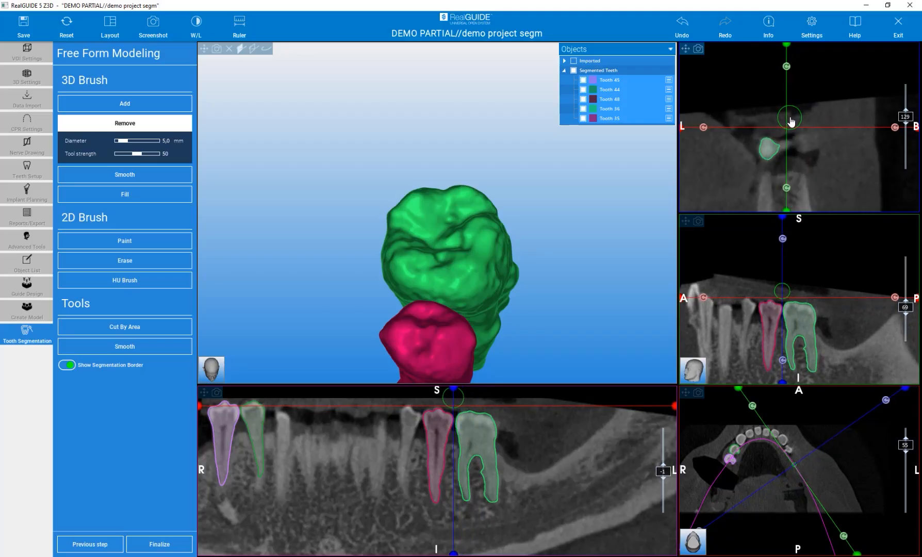
pyautogui.scroll(2, 791, 120)
pyautogui.moveTo(586, 248); pyautogui.dragTo(538, 185)
pyautogui.scroll(-5, 538, 186)
pyautogui.moveTo(449, 267); pyautogui.dragTo(388, 284)
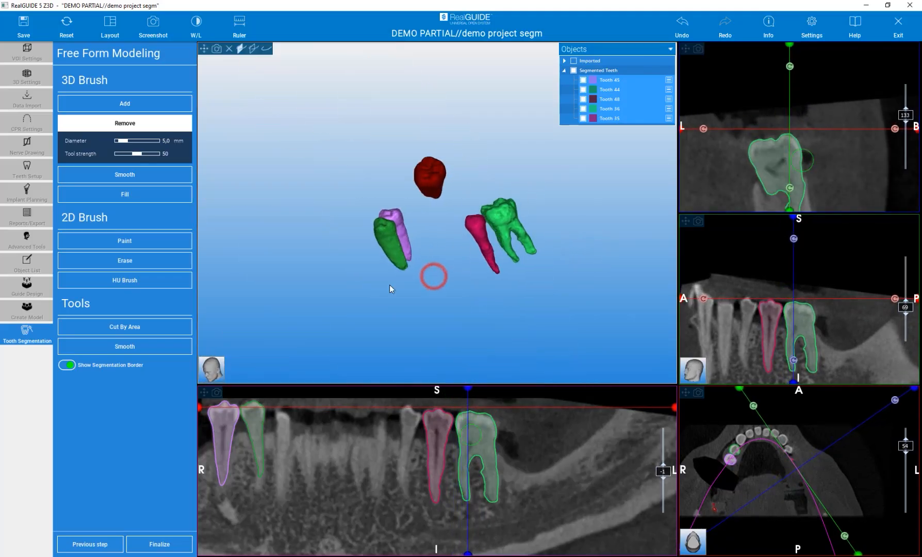
pyautogui.click(169, 545)
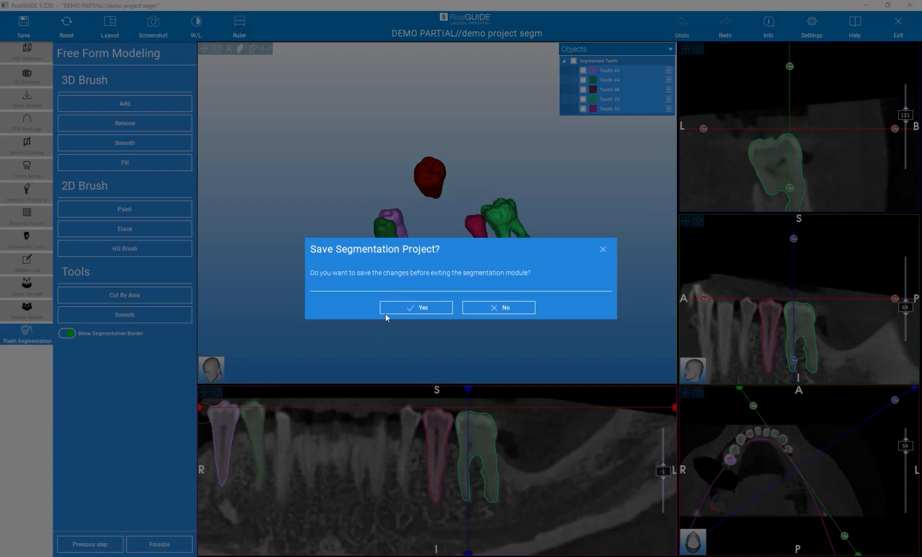
pyautogui.click(391, 308)
pyautogui.click(392, 310)
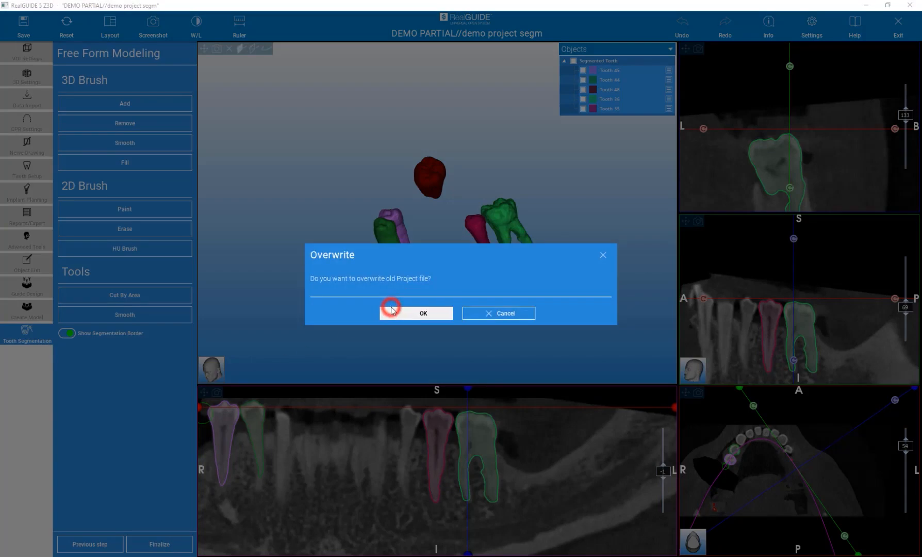
pyautogui.click(395, 312)
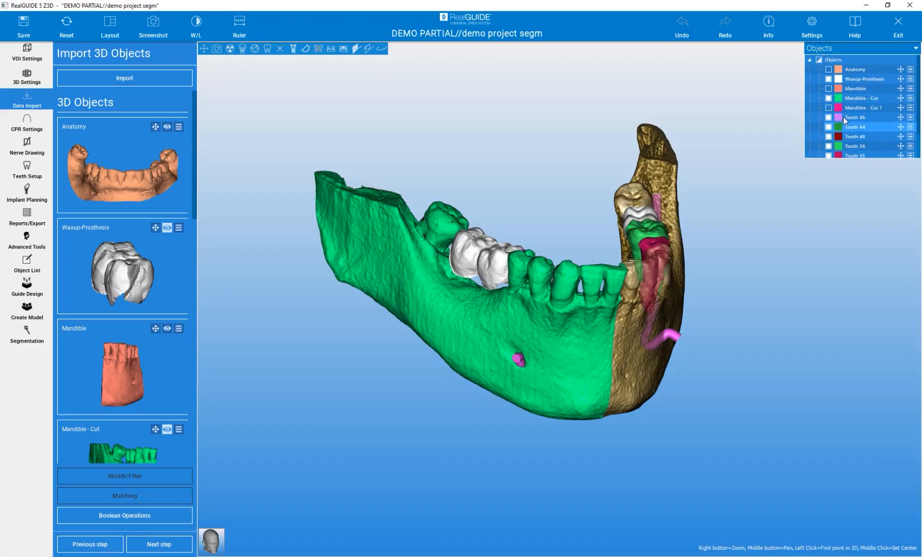
# - Hide the brown volume-rendered bone in the 3D view, keeping the mandible, tooth, wax-up and nerve models displayed
pyautogui.scroll(-1, 846, 106)
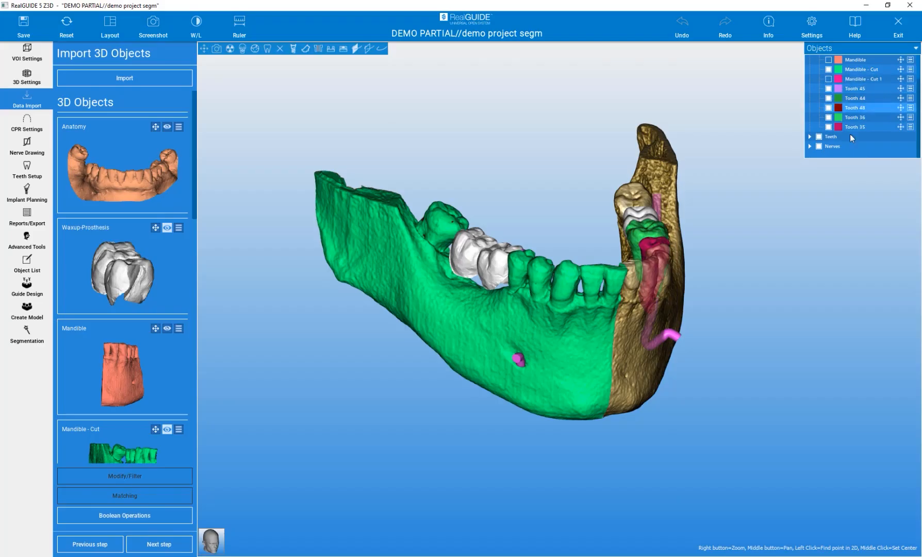
pyautogui.moveTo(742, 333); pyautogui.dragTo(790, 324)
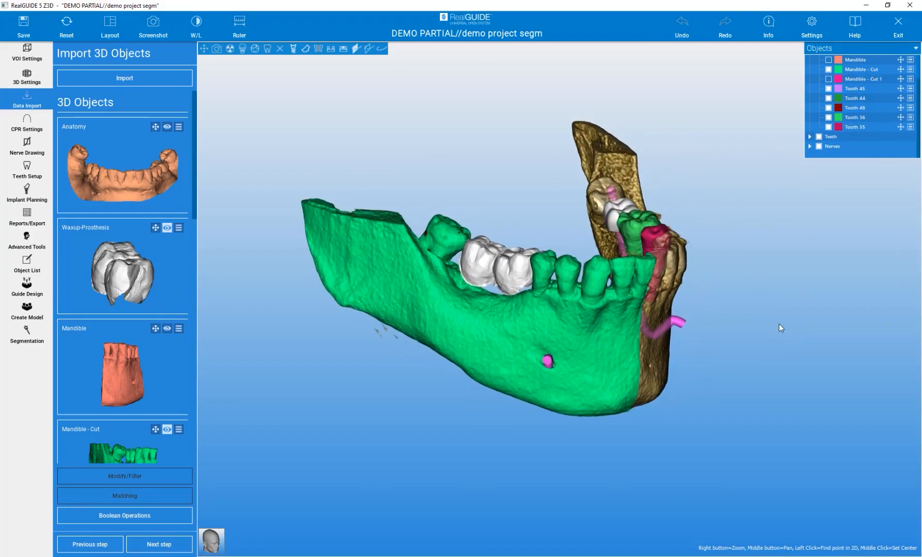
pyautogui.click(279, 50)
pyautogui.moveTo(398, 129)
pyautogui.mouseDown()
pyautogui.moveTo(437, 128)
pyautogui.moveTo(403, 125)
pyautogui.mouseUp()
# - Make the green Mandible - Cut model semi-transparent to expose the segmented tooth roots and the nerve inside it
pyautogui.rightClick(408, 259)
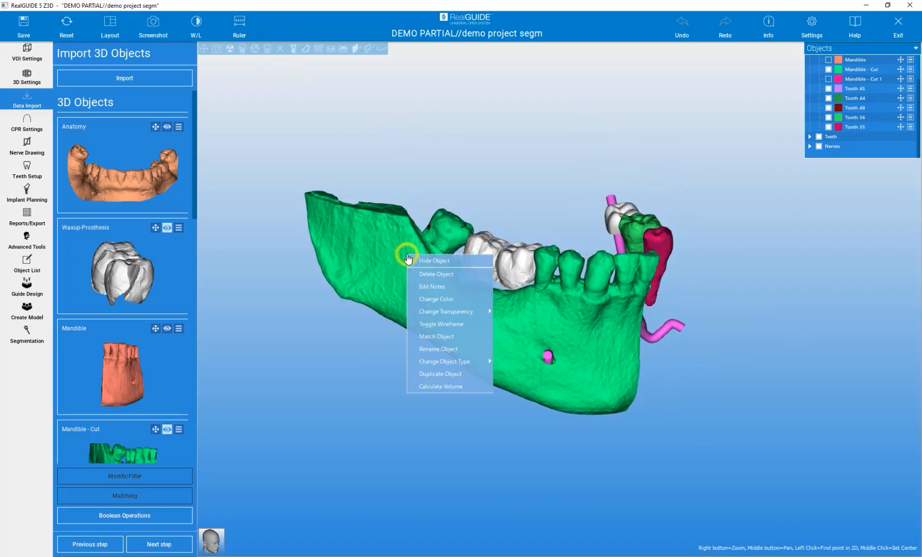
pyautogui.moveTo(454, 311)
pyautogui.click(515, 325)
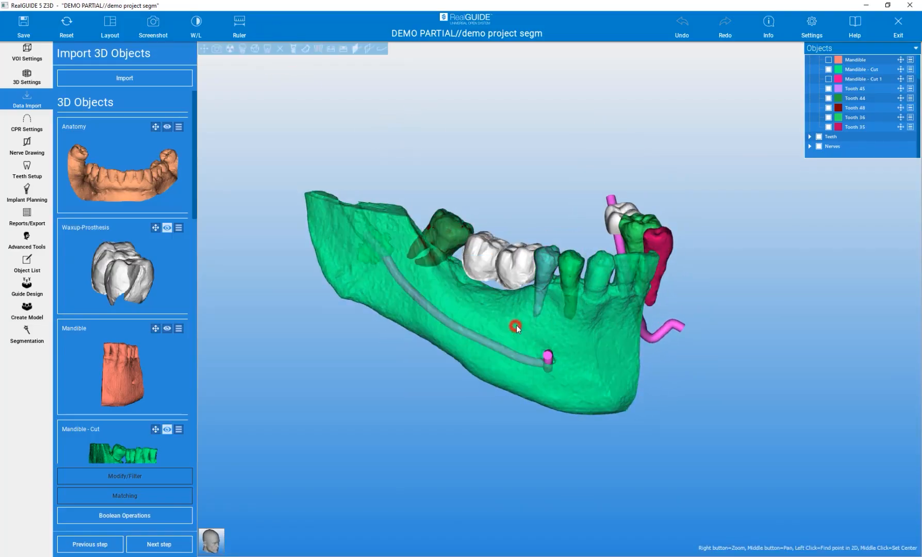
pyautogui.moveTo(379, 384); pyautogui.dragTo(392, 367)
pyautogui.moveTo(531, 138); pyautogui.dragTo(539, 180)
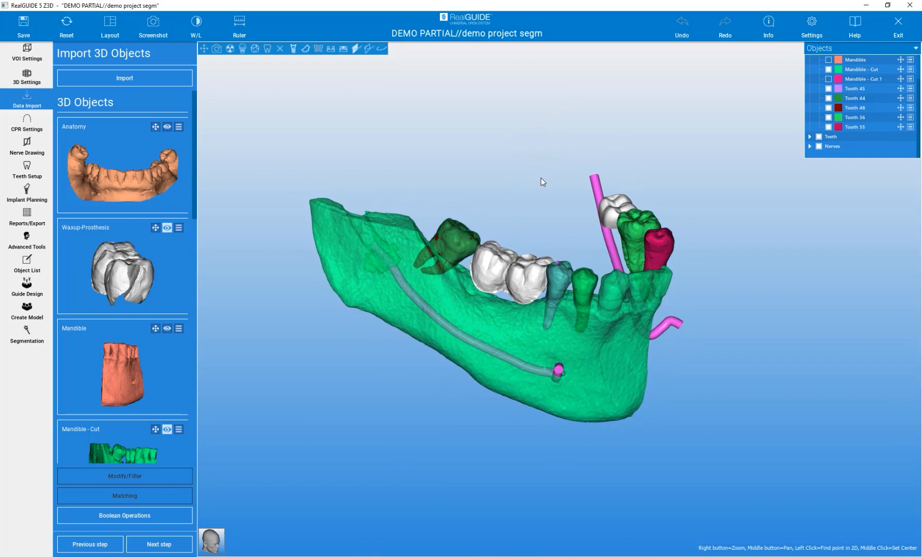